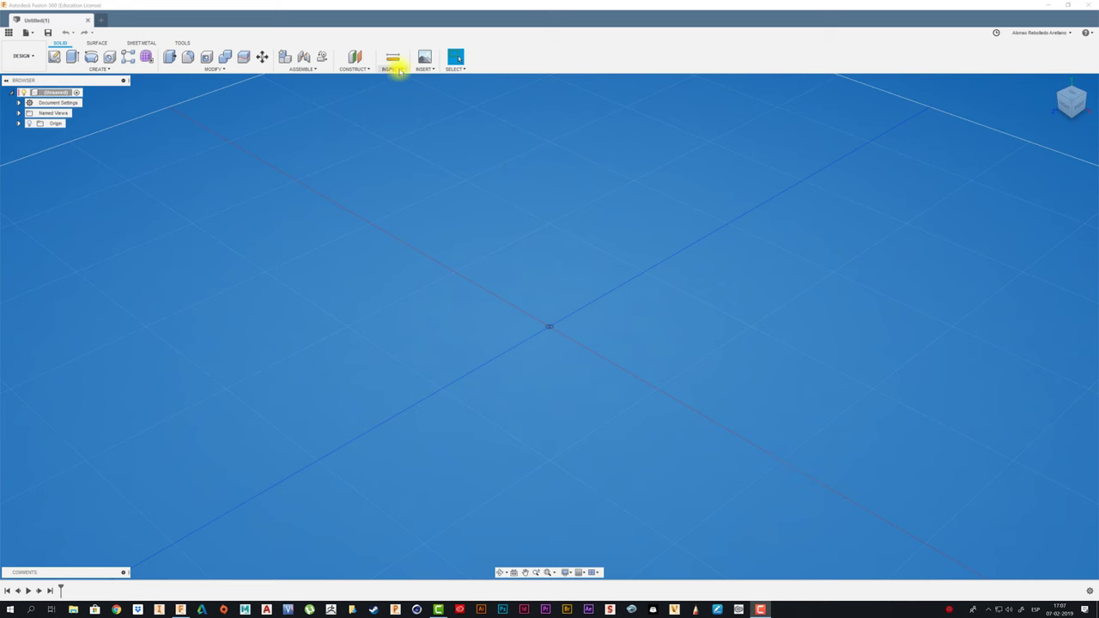
Search the McMaster-Carr catalogue for bearings.
click(426, 65)
click(451, 141)
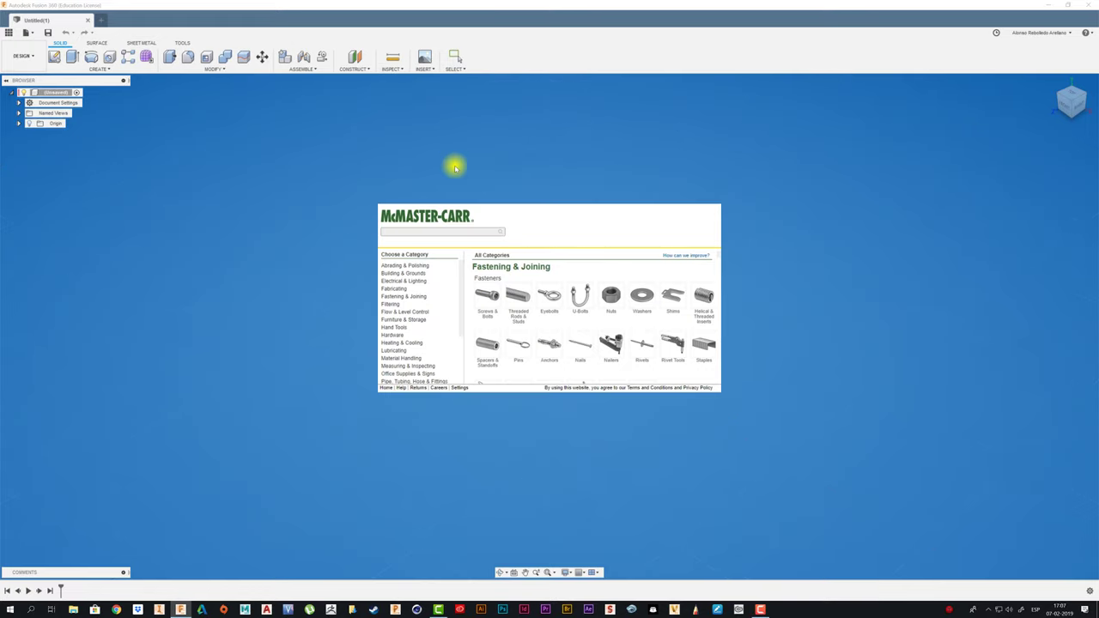
click(435, 232)
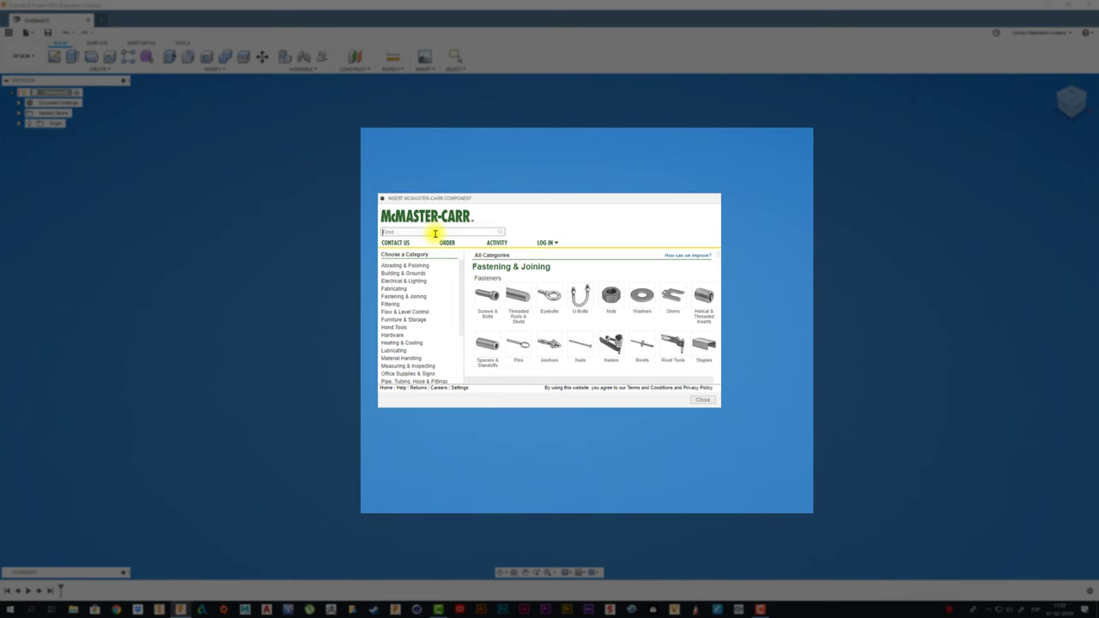
text(BEA)
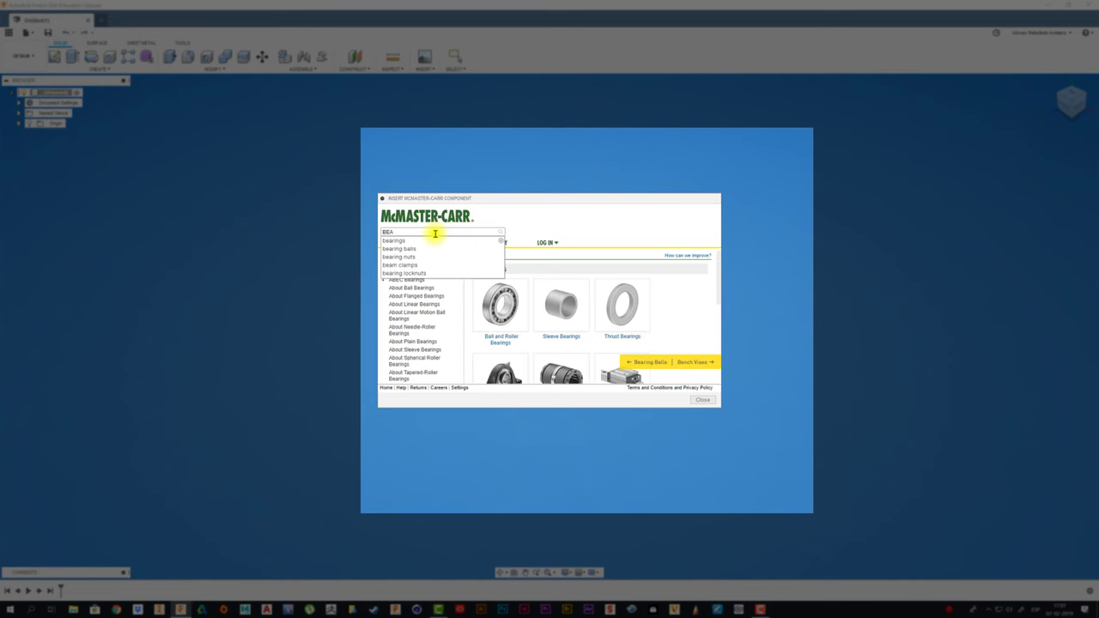
click(393, 241)
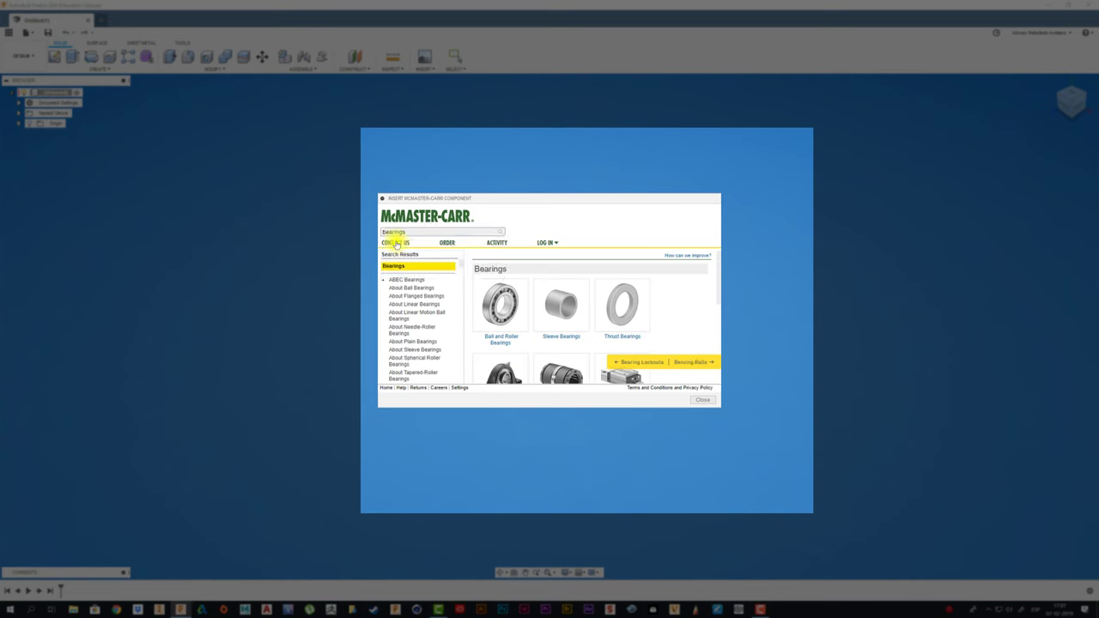
Filter the ball and roller bearings to metric ball bearings for a 3 mm shaft.
click(500, 306)
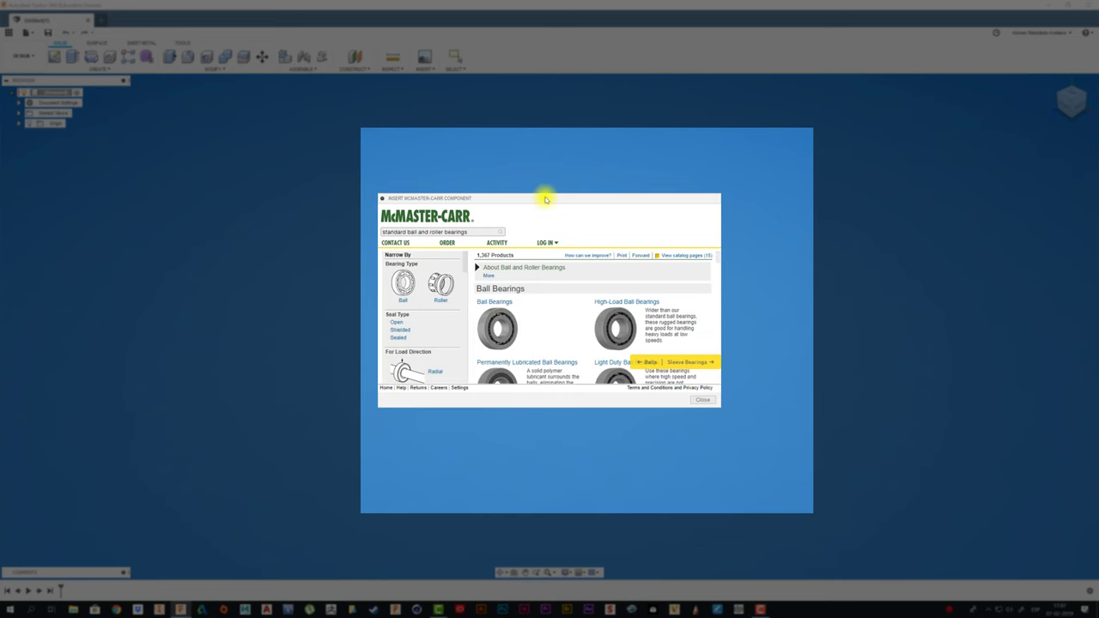
drag(545, 199, 540, 156)
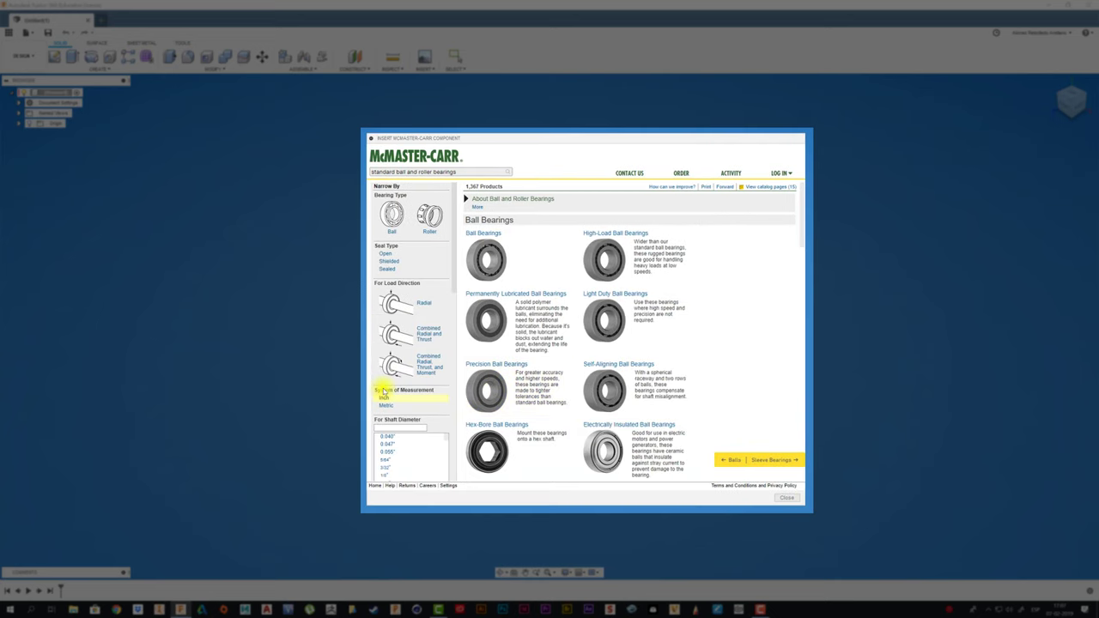
click(385, 407)
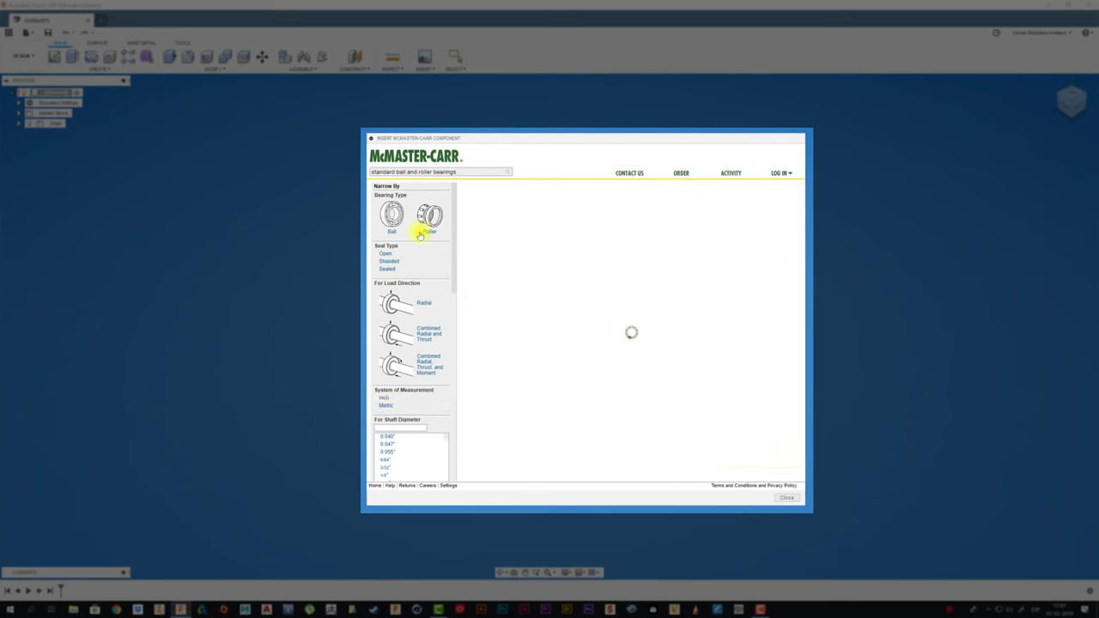
click(389, 216)
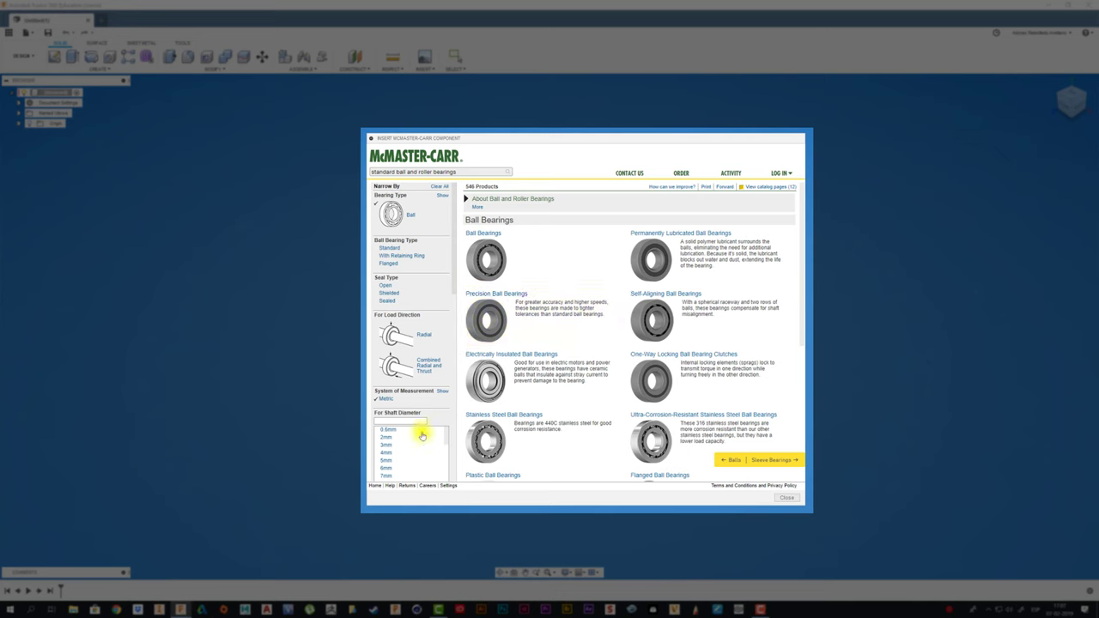
scroll(445, 435, down, 1)
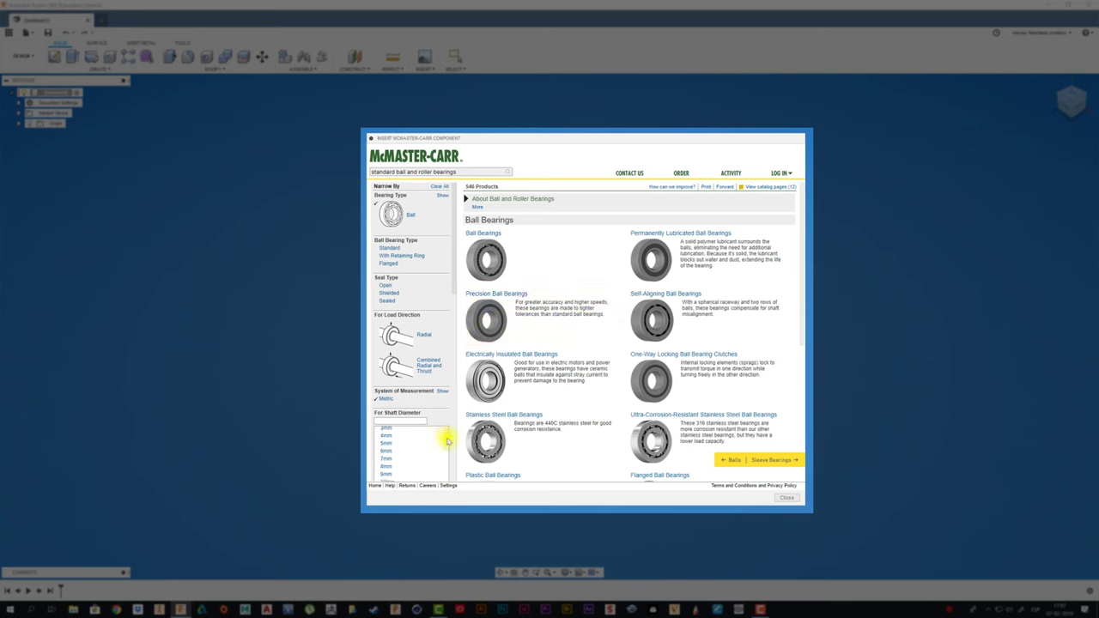
scroll(447, 438, up, 1)
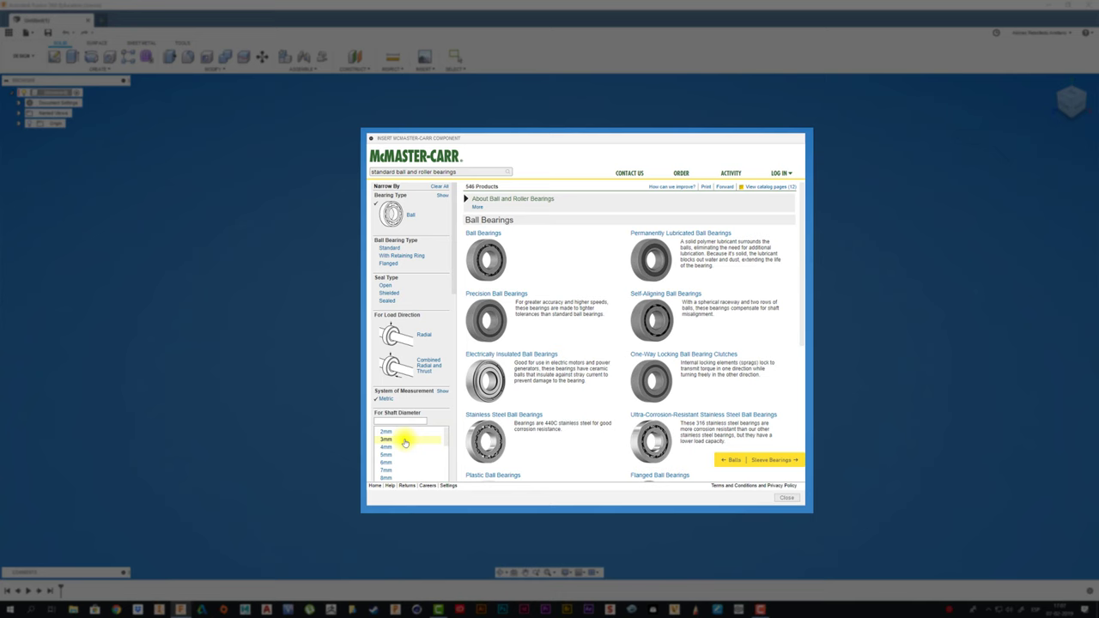
click(404, 441)
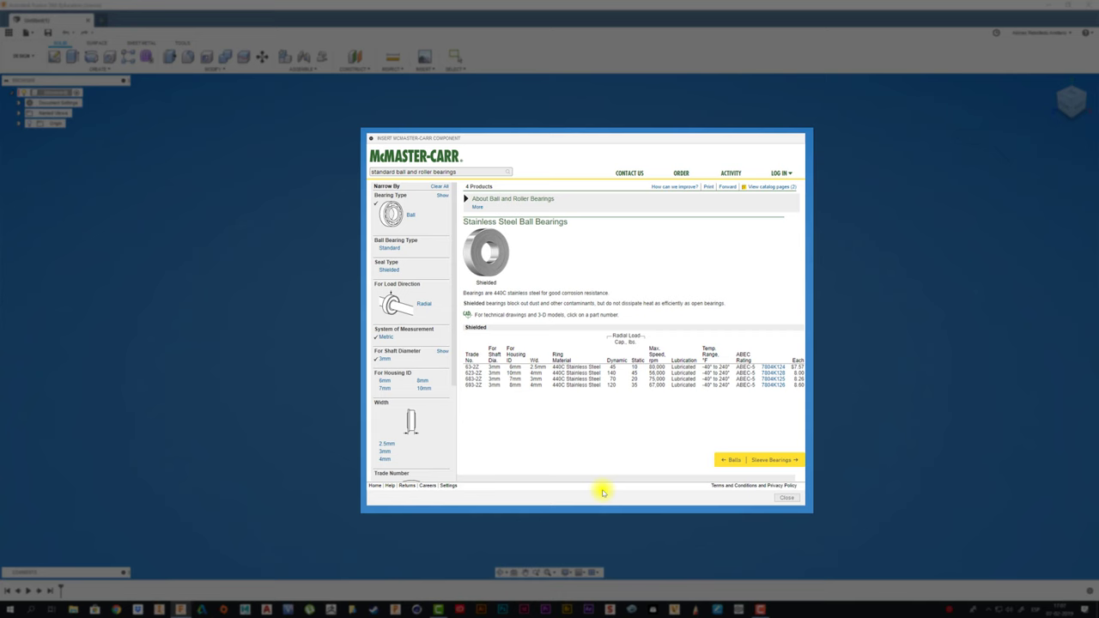
Open the 63-2Z bearing's product page and scroll down to its 3-D STEP model.
click(753, 370)
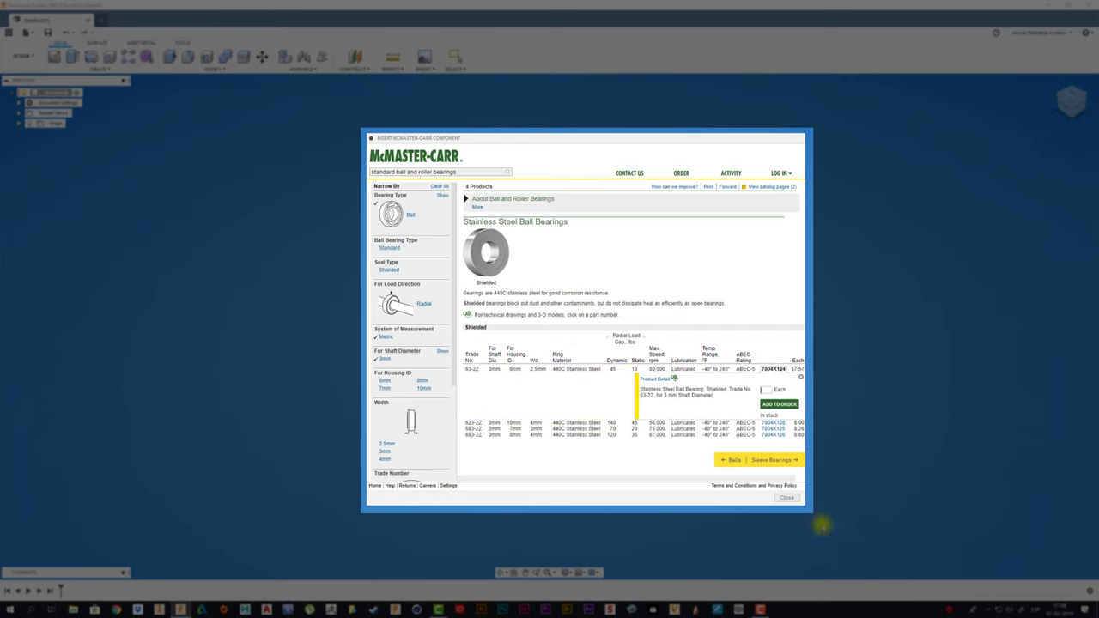
click(645, 379)
scroll(601, 365, down, 5)
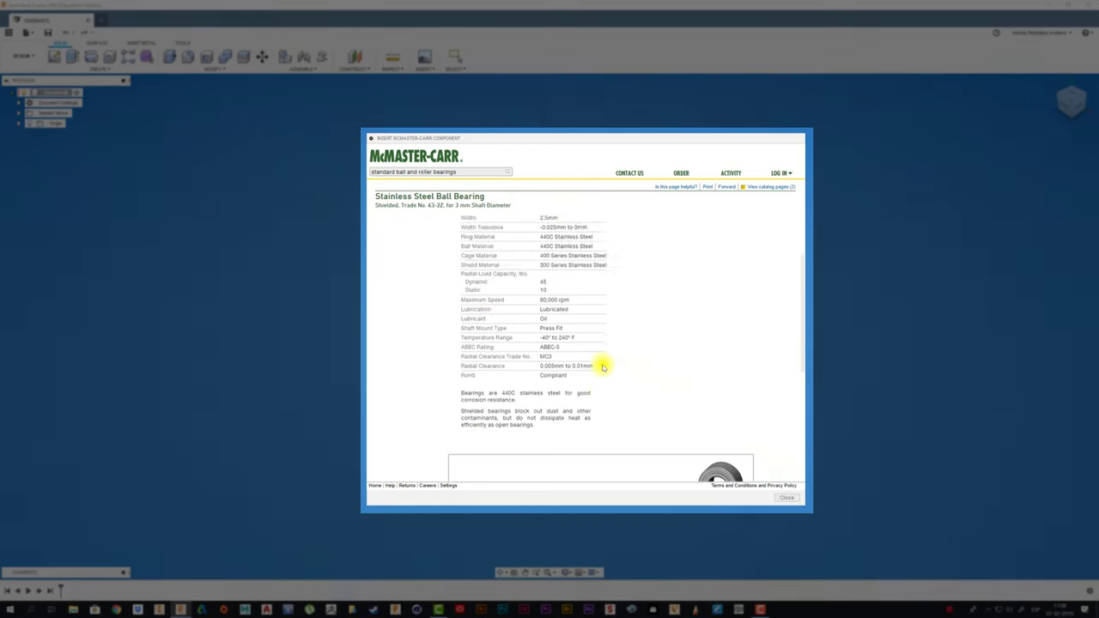
scroll(603, 369, down, 3)
scroll(602, 372, down, 3)
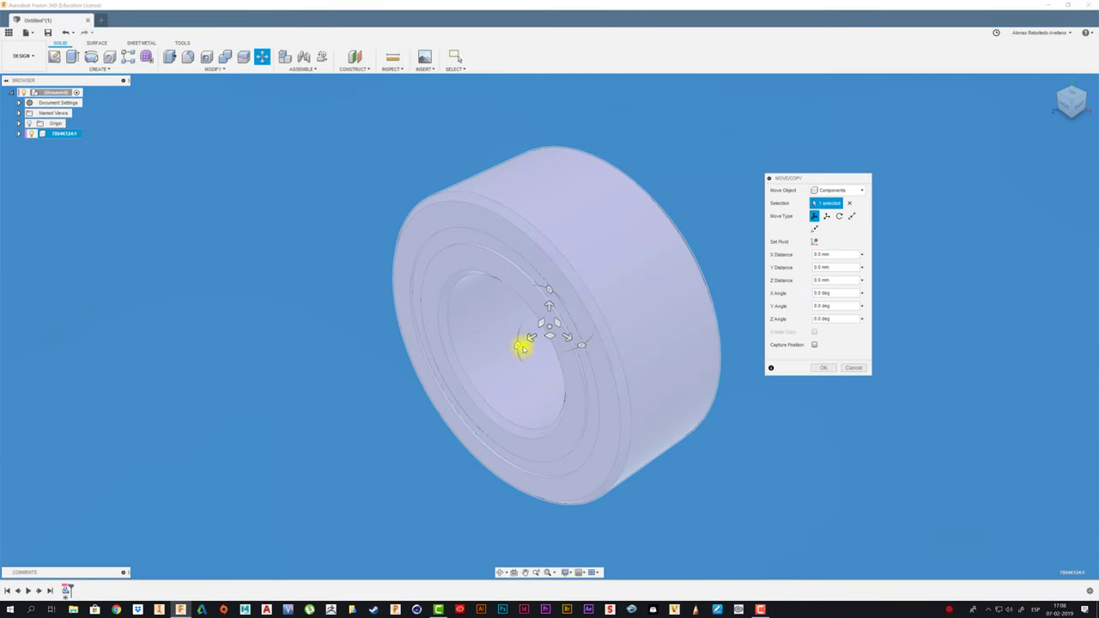
Rotate the inserted bearing -90° about X, place it, and return to the Home view.
drag(516, 345, 548, 279)
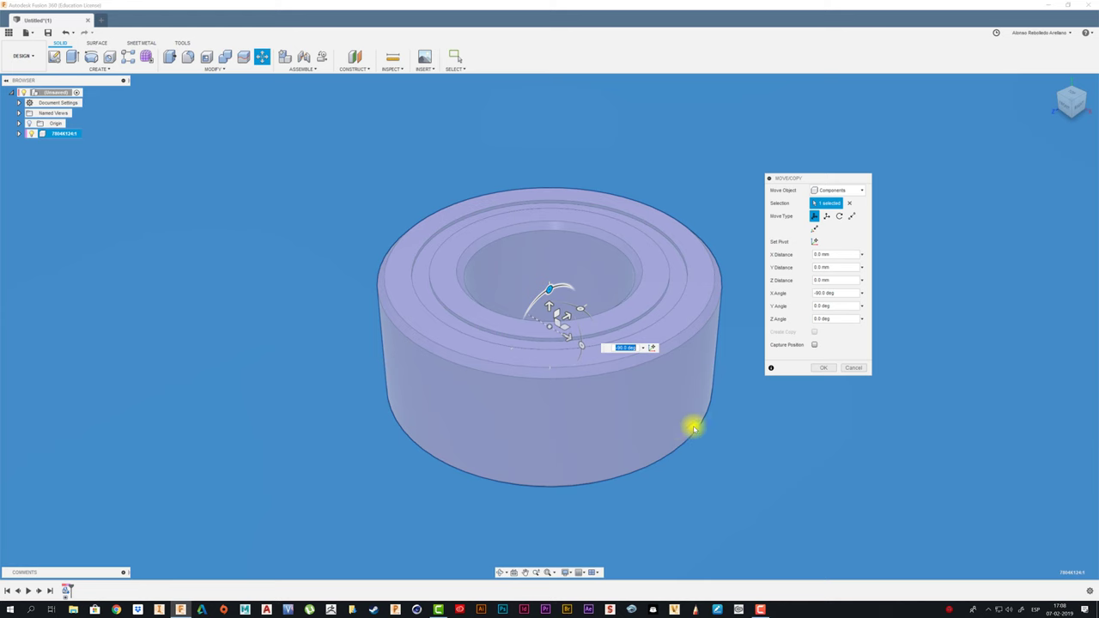
click(821, 367)
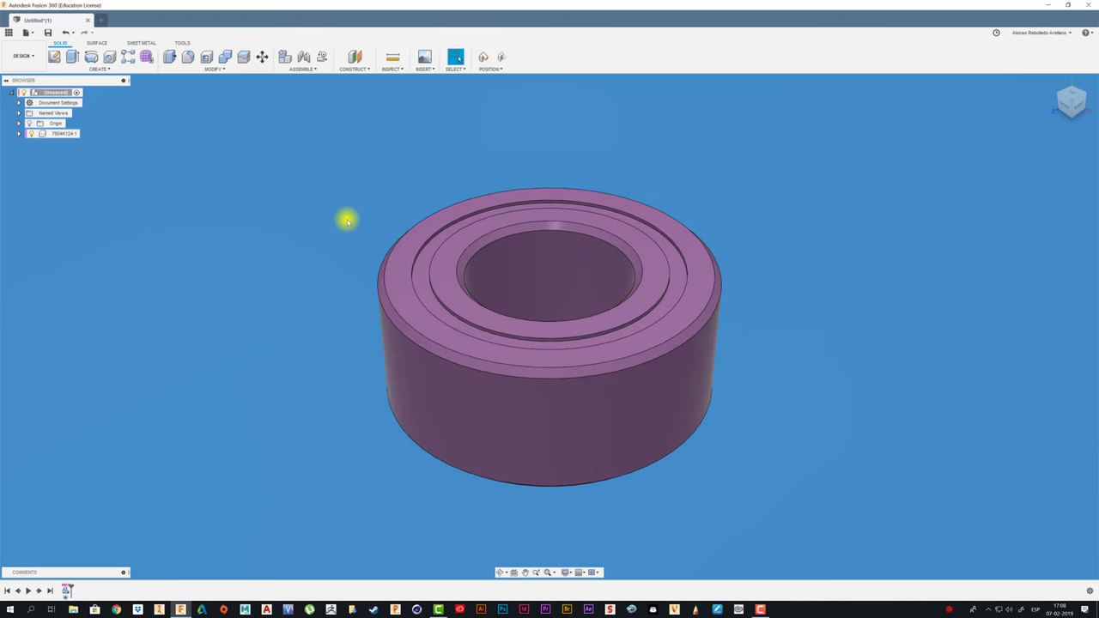
scroll(280, 234, down, 2)
scroll(273, 243, down, 2)
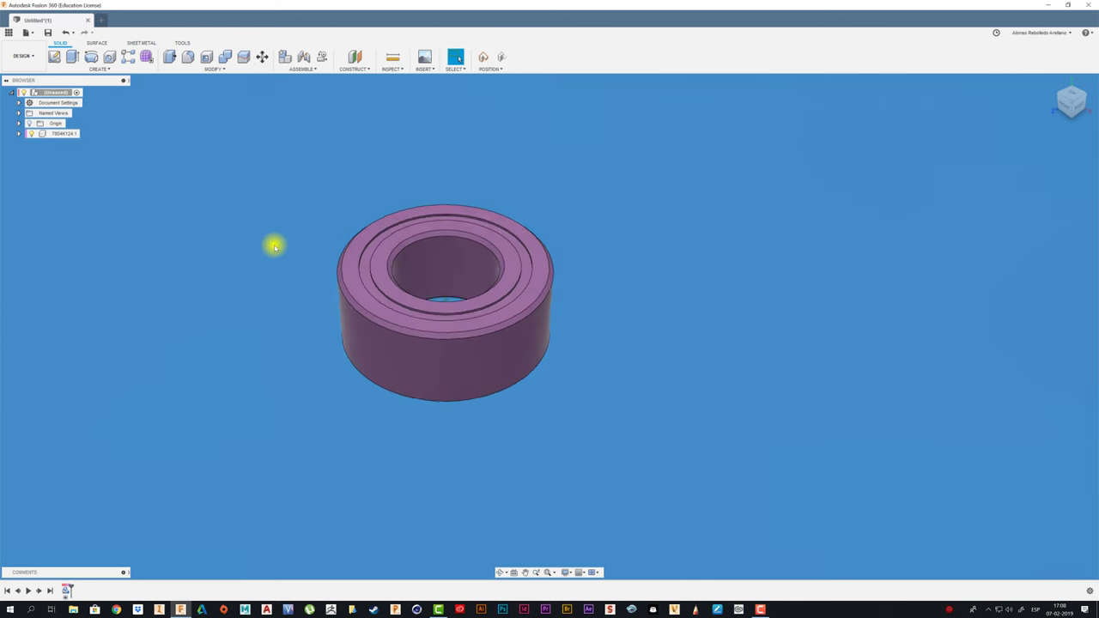
shift+middle_drag(272, 243, 274, 248)
key(F6)
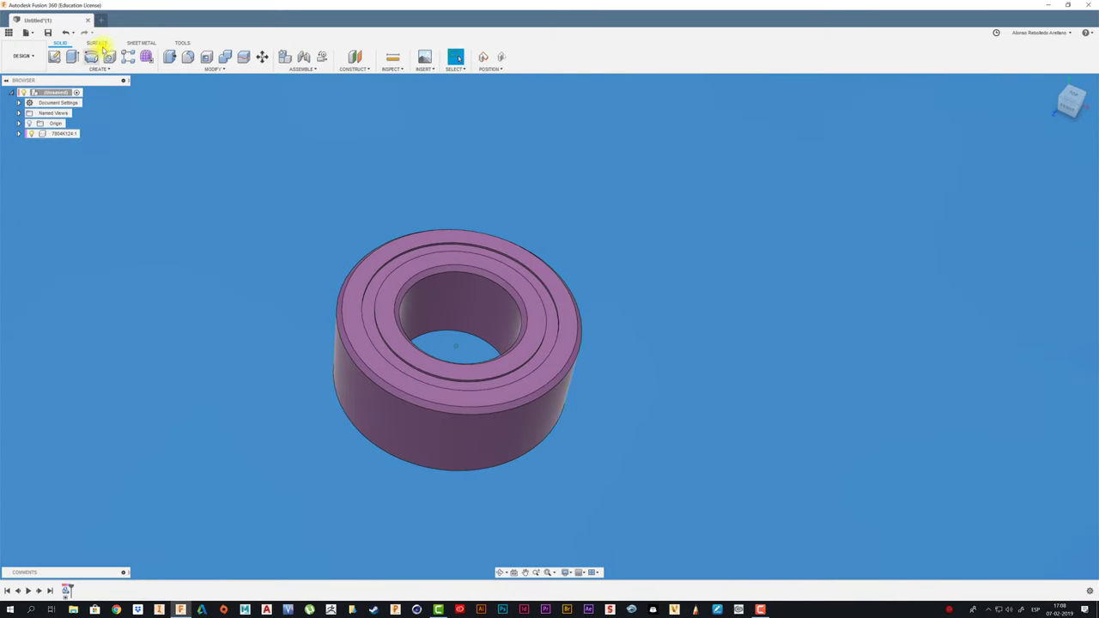
Launch the SpurGear script from Scripts and Add-Ins.
click(184, 45)
click(86, 68)
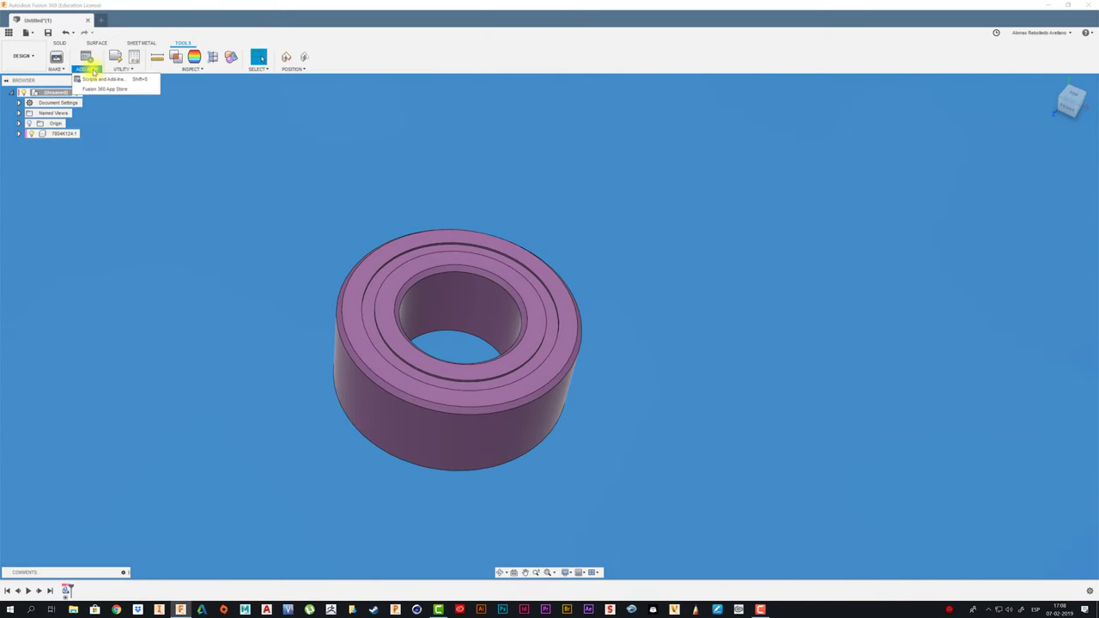
click(96, 79)
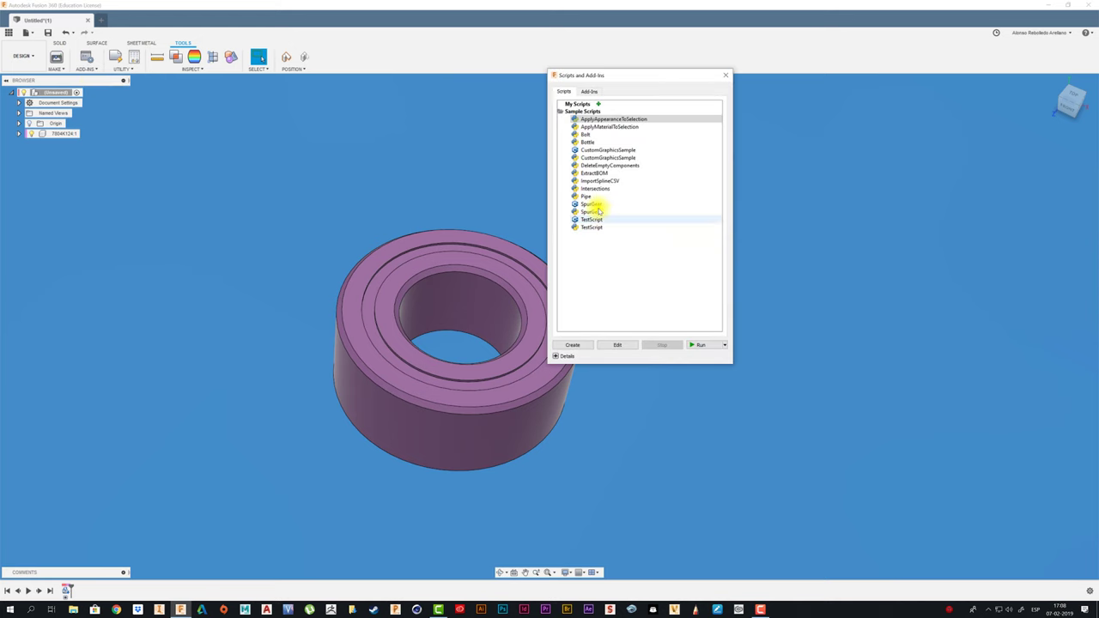
click(591, 204)
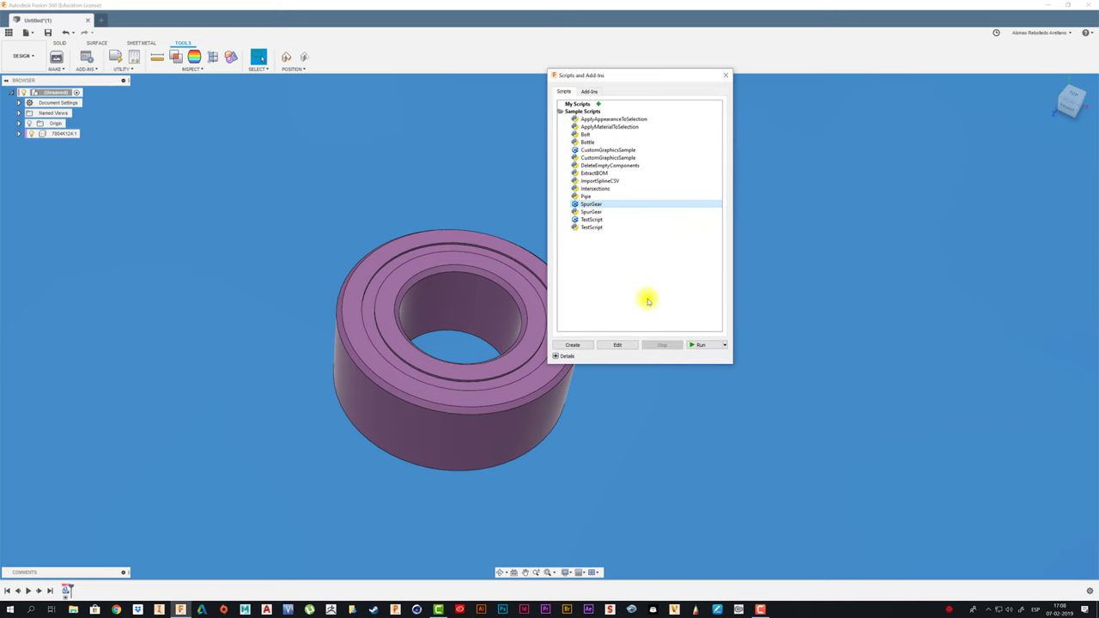
click(700, 345)
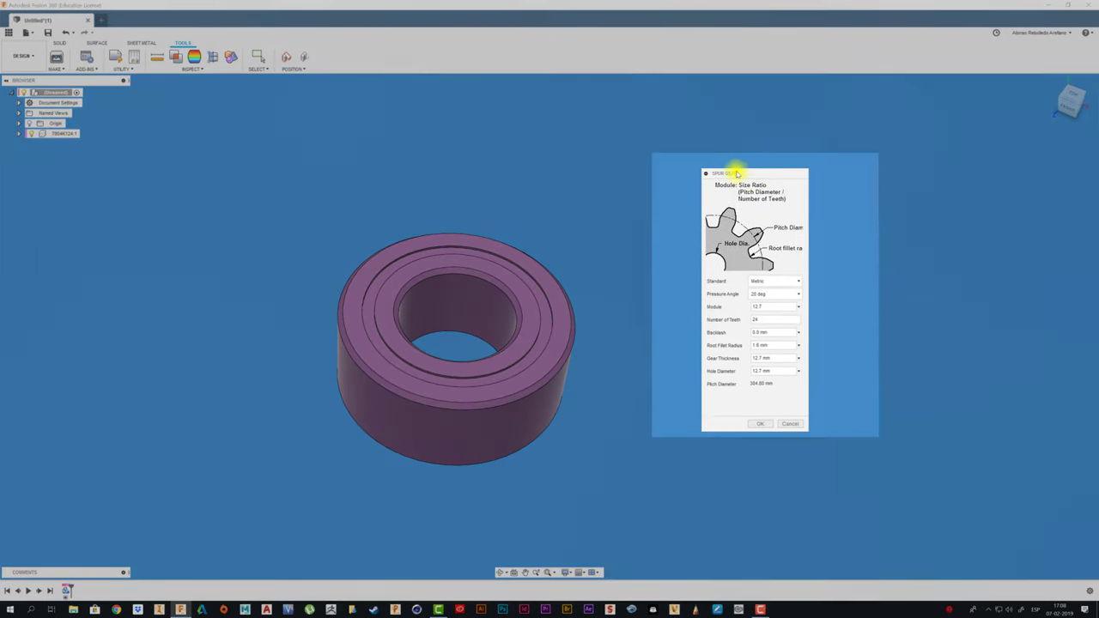
drag(737, 175, 698, 167)
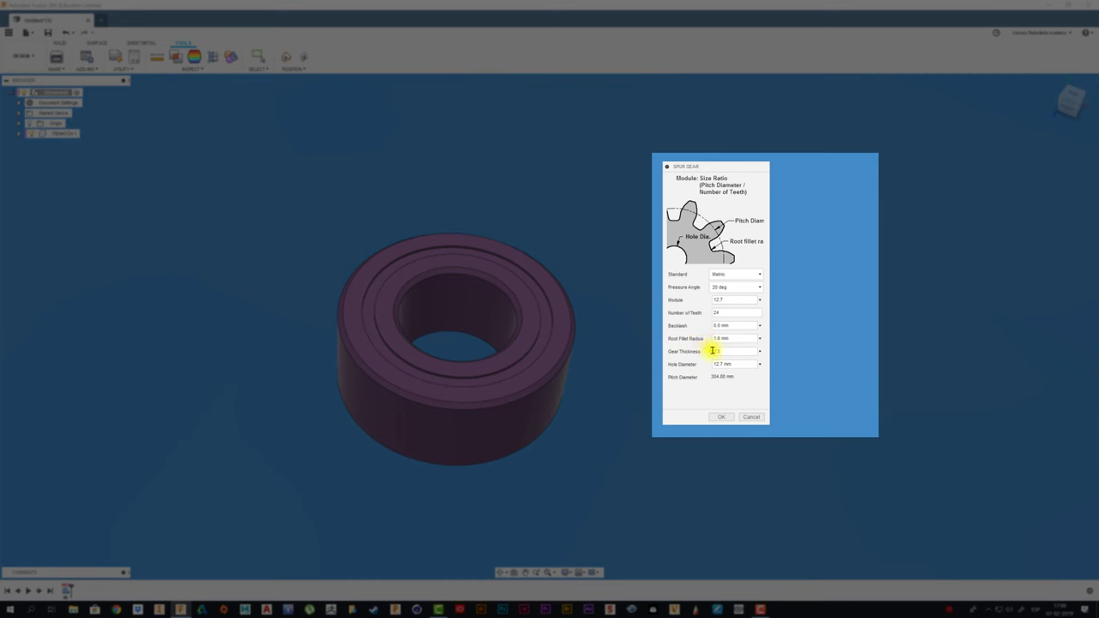
Create a spur gear with module 3, 8 teeth and 2.5 thickness.
click(740, 364)
drag(723, 364, 693, 364)
text(6)
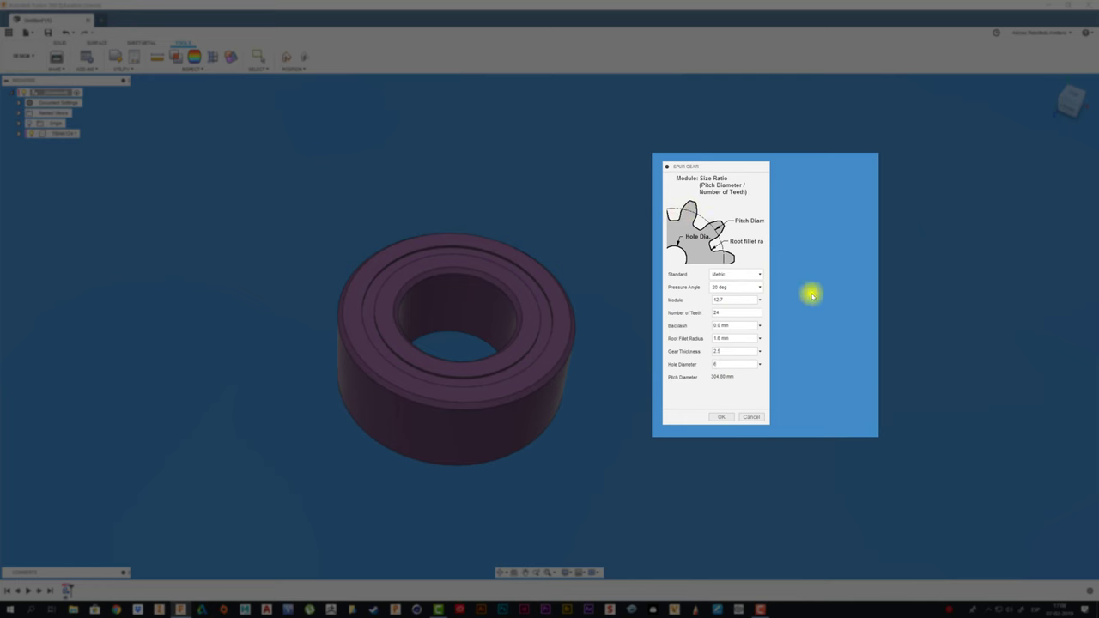
double_click(734, 301)
text(2)
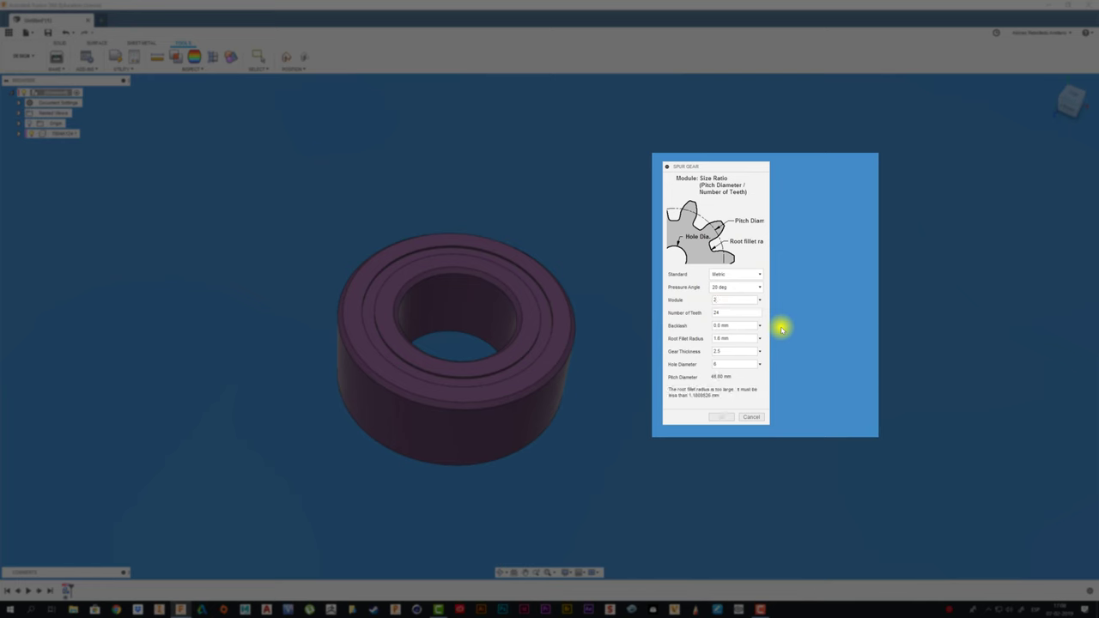
drag(752, 300, 703, 306)
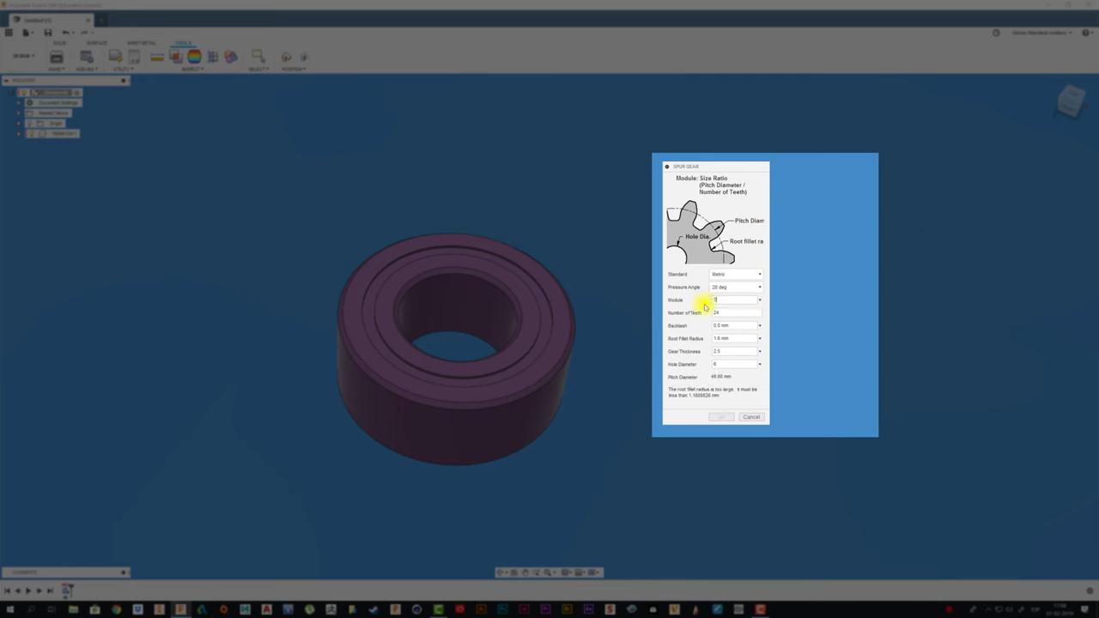
text(3)
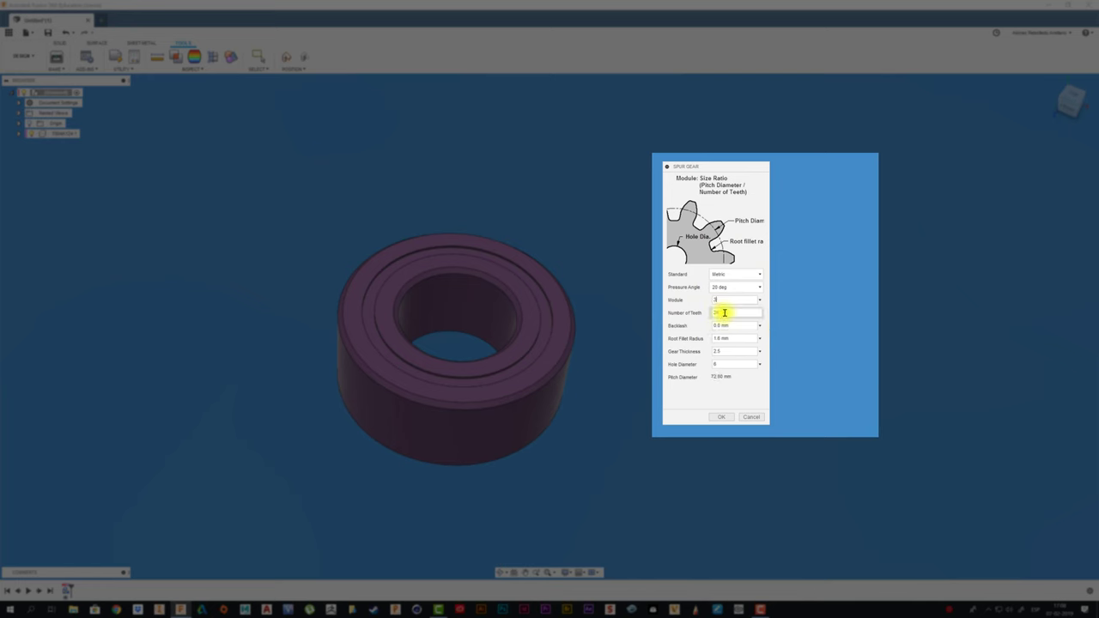
drag(724, 312, 691, 314)
text(8)
click(750, 324)
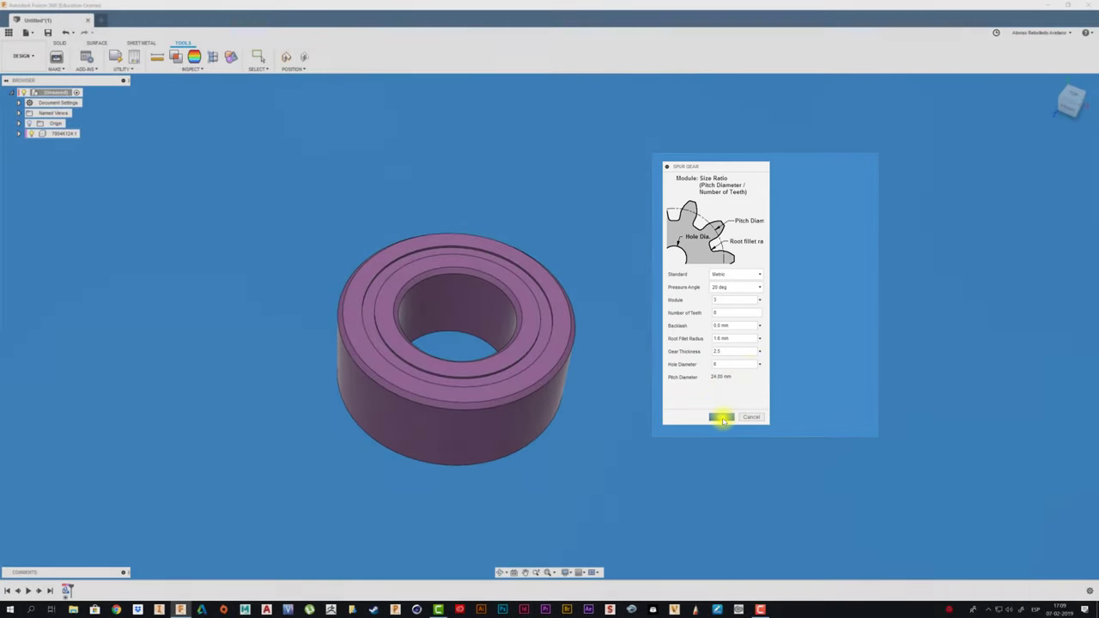
click(722, 420)
Join the 8-tooth gear's bore to the bearing edge with a Rigid joint.
scroll(658, 427, down, 3)
scroll(584, 434, down, 2)
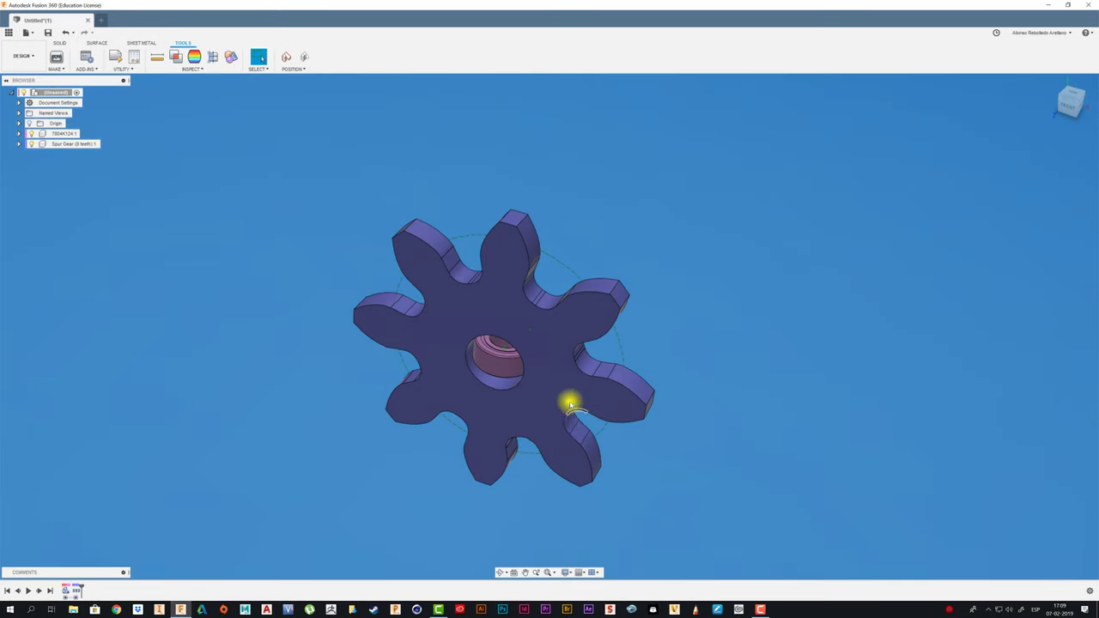
mouse_move(569, 404)
shift+middle_down()
mouse_move(687, 312)
mouse_move(421, 298)
shift+middle_up()
scroll(628, 320, up, 3)
key(j)
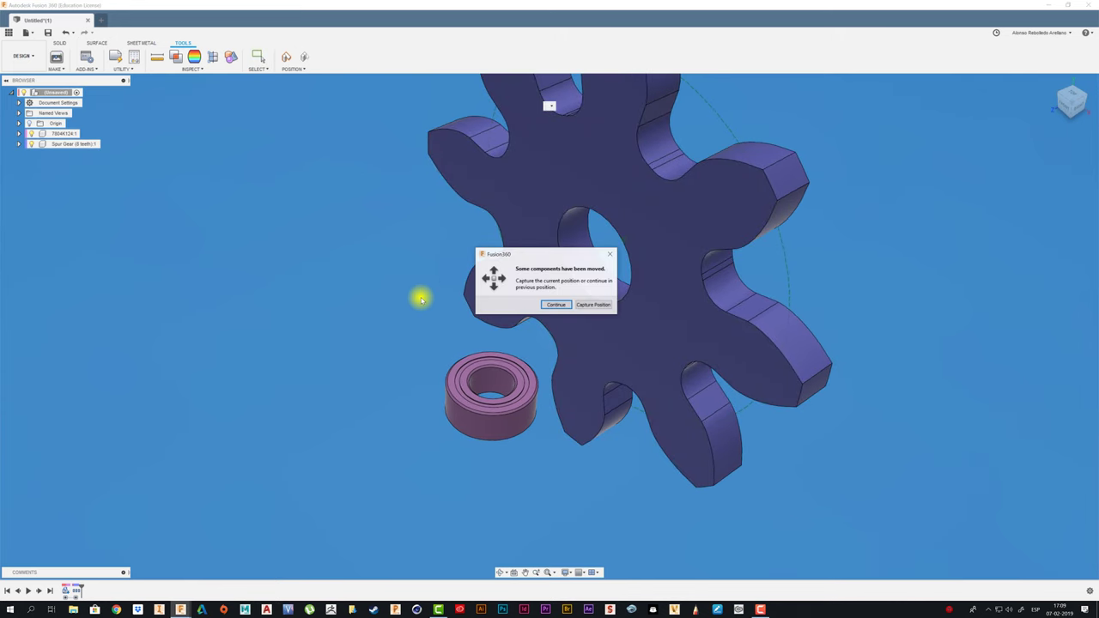
click(593, 306)
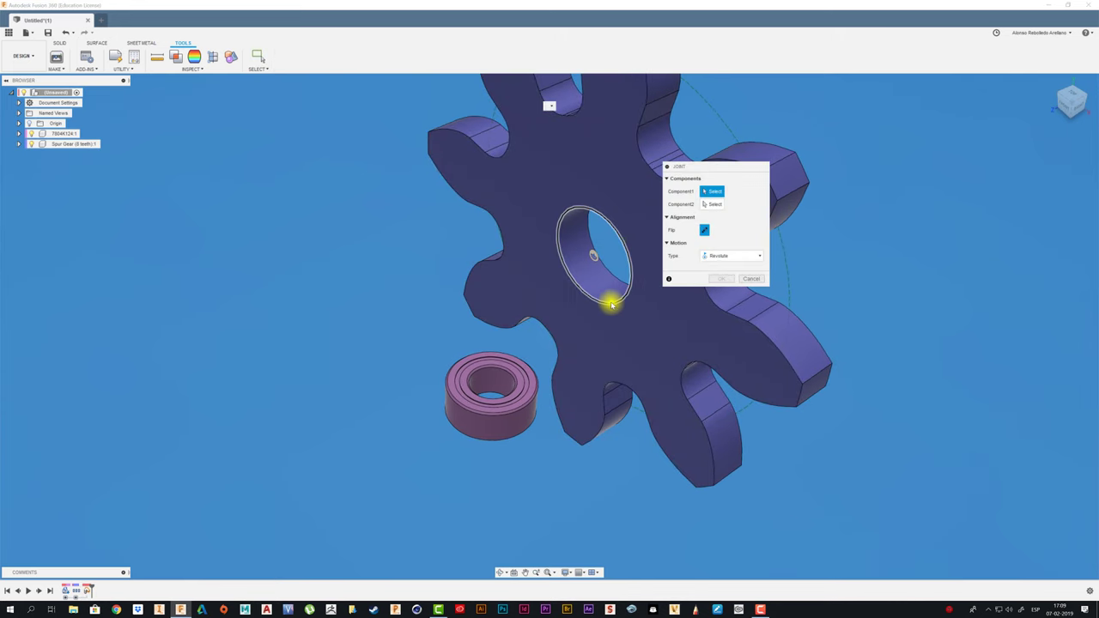
click(598, 331)
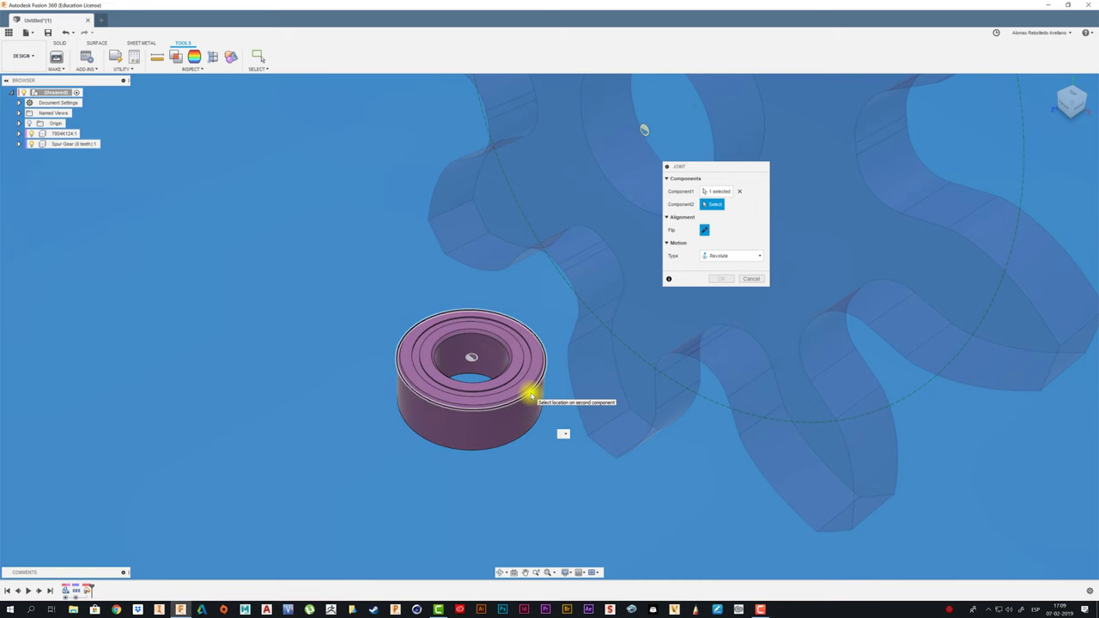
click(531, 394)
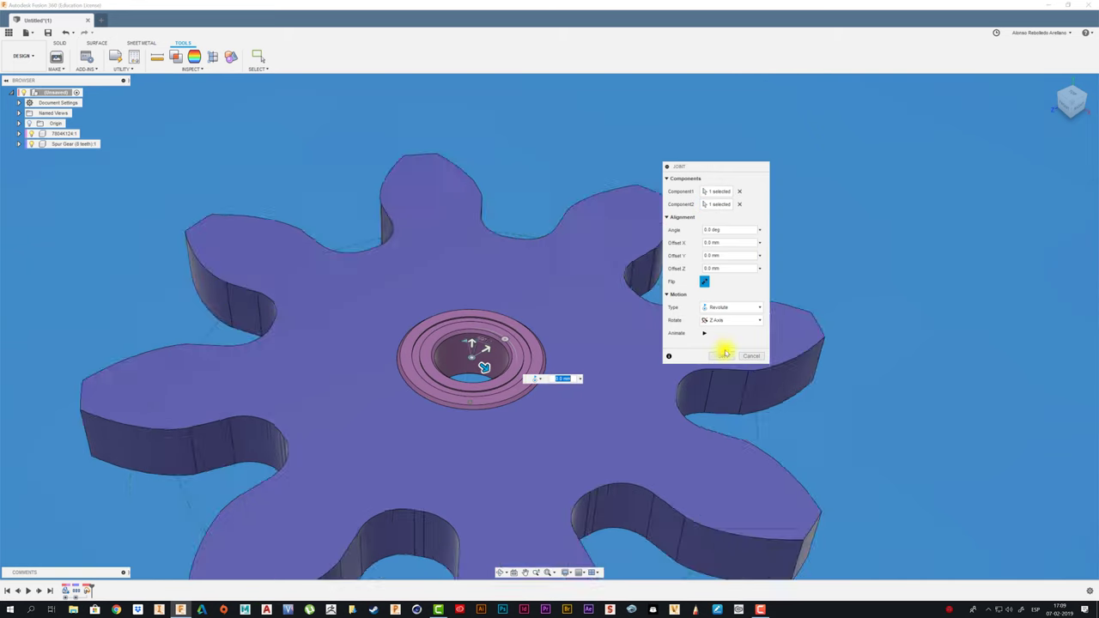
click(734, 307)
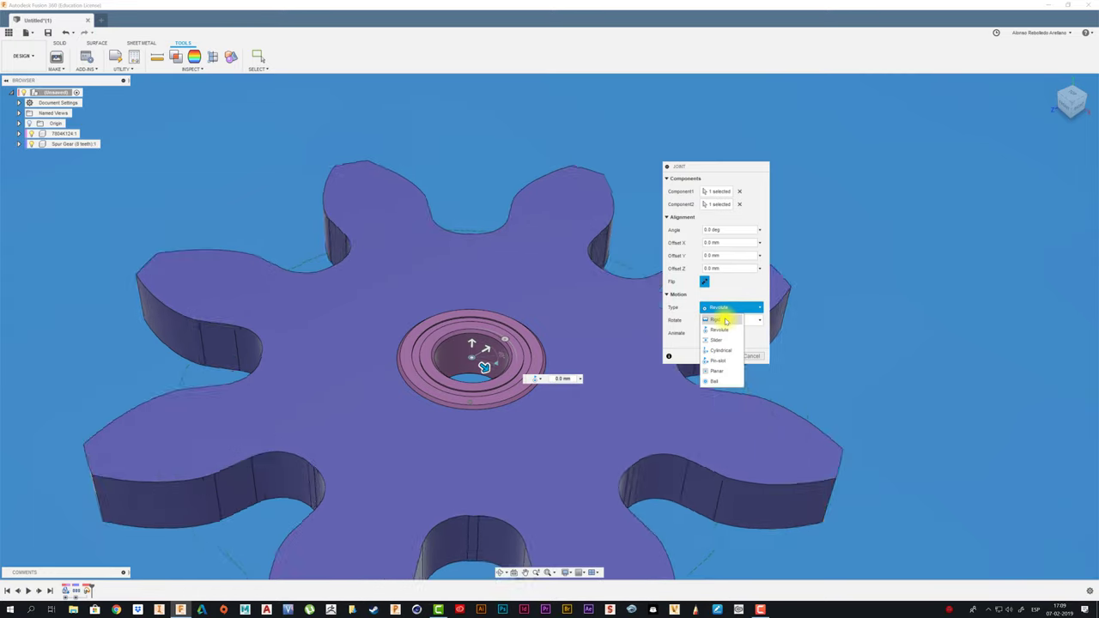
click(726, 320)
click(714, 343)
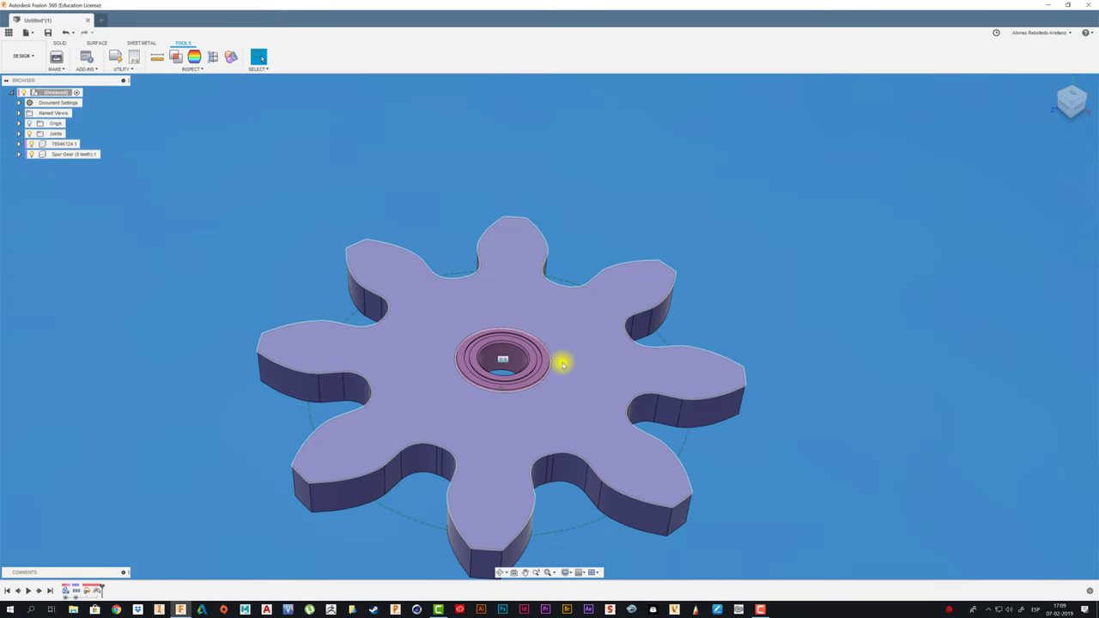
Copy and paste bearing 7804K124:1 to add a second bearing.
scroll(562, 365, down, 3)
shift+middle_drag(319, 255, 317, 258)
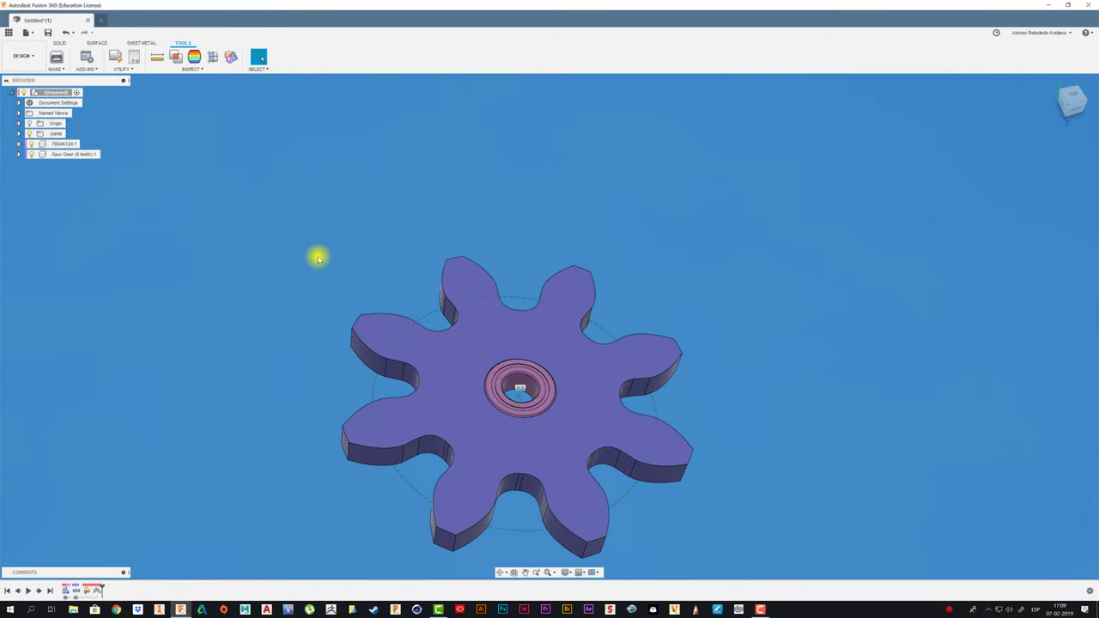
click(61, 146)
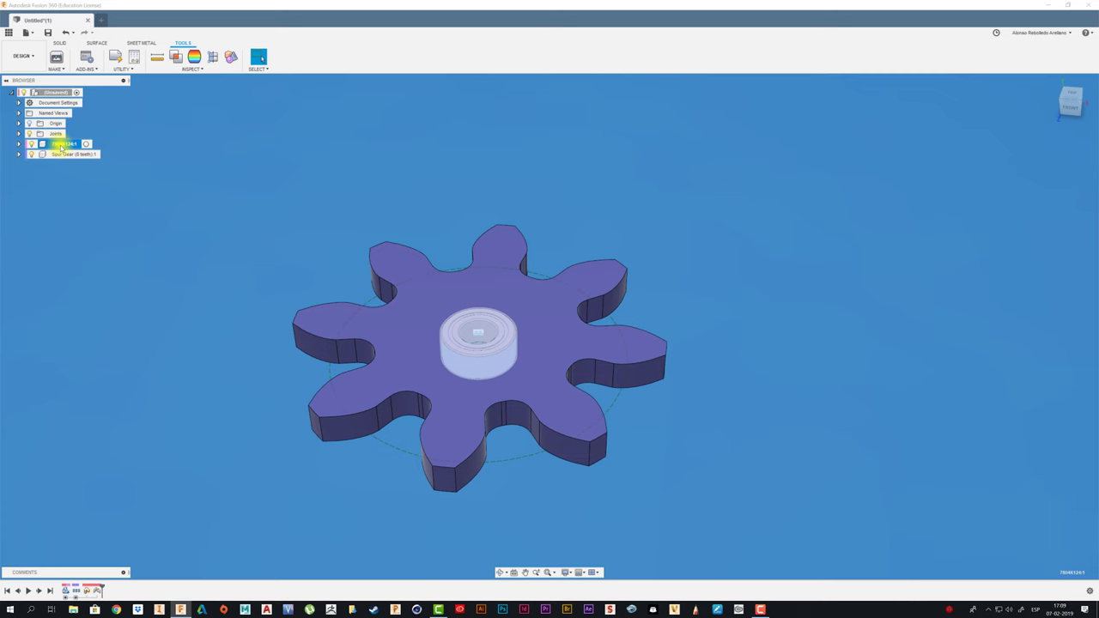
key(ctrl+v)
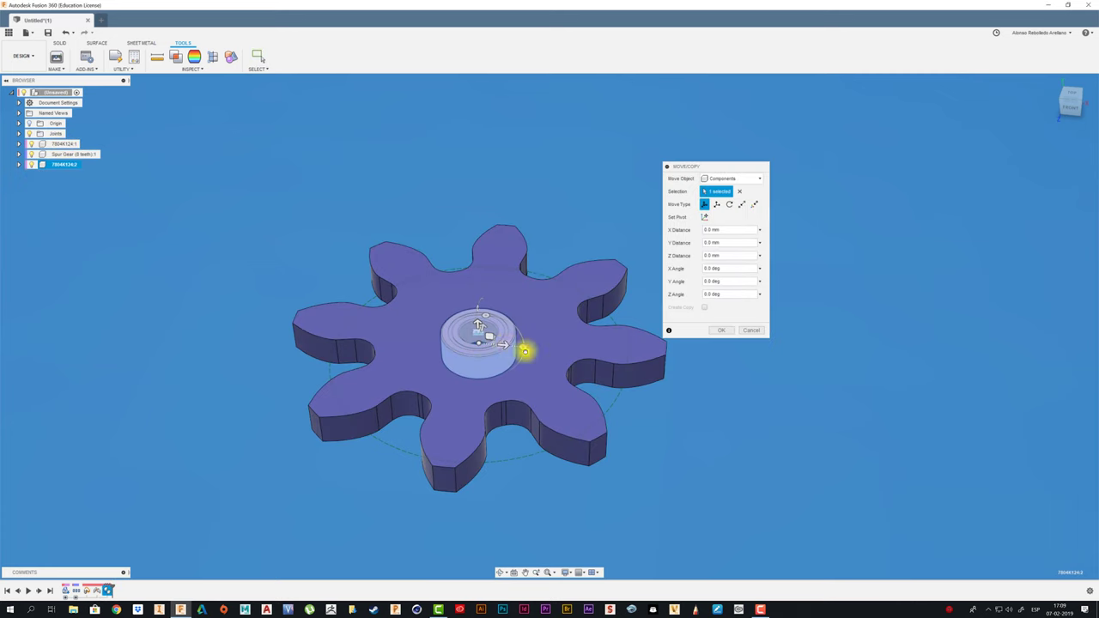
Slide the pasted bearing copy far to the right along X and place it.
drag(525, 350, 986, 429)
click(721, 329)
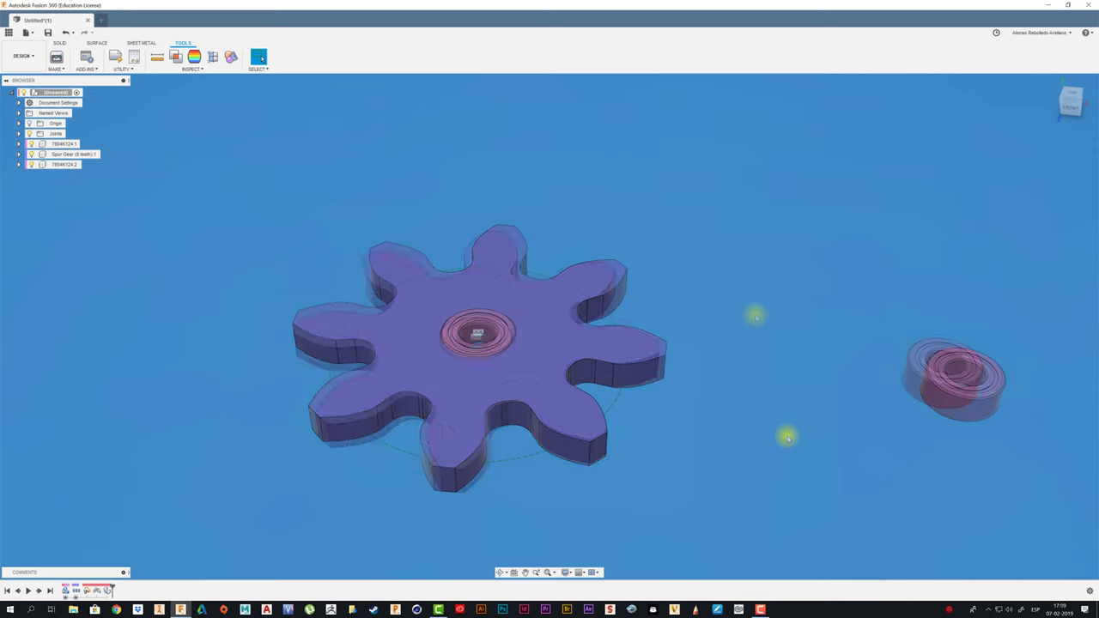
shift+middle_drag(755, 315, 744, 325)
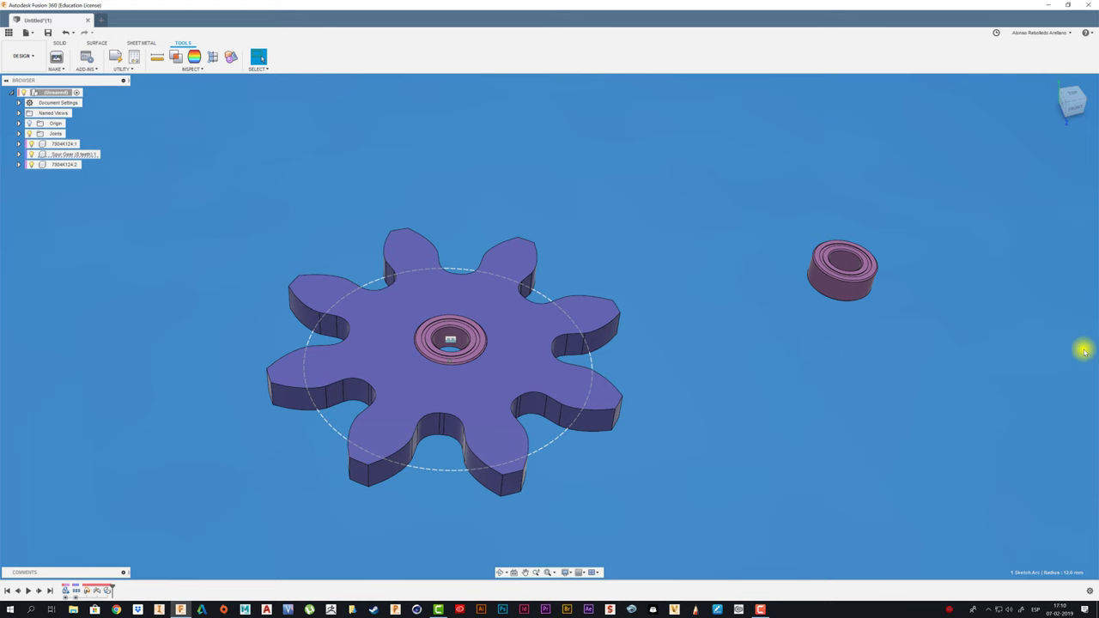
Run the SpurGear script again to create a 23-tooth, module-3 gear.
click(93, 69)
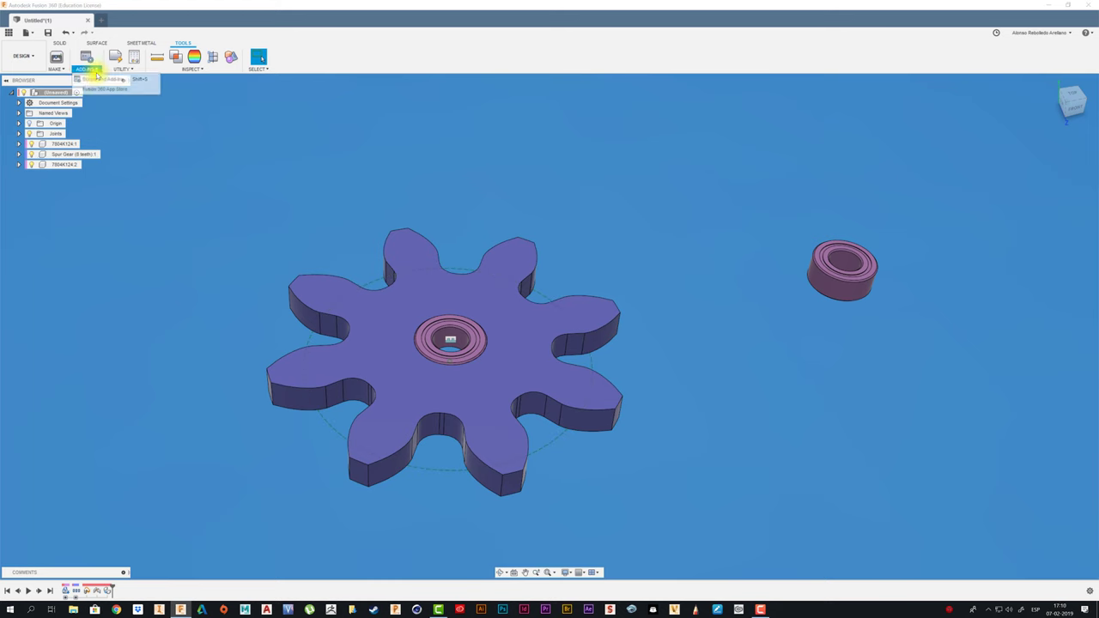
click(96, 78)
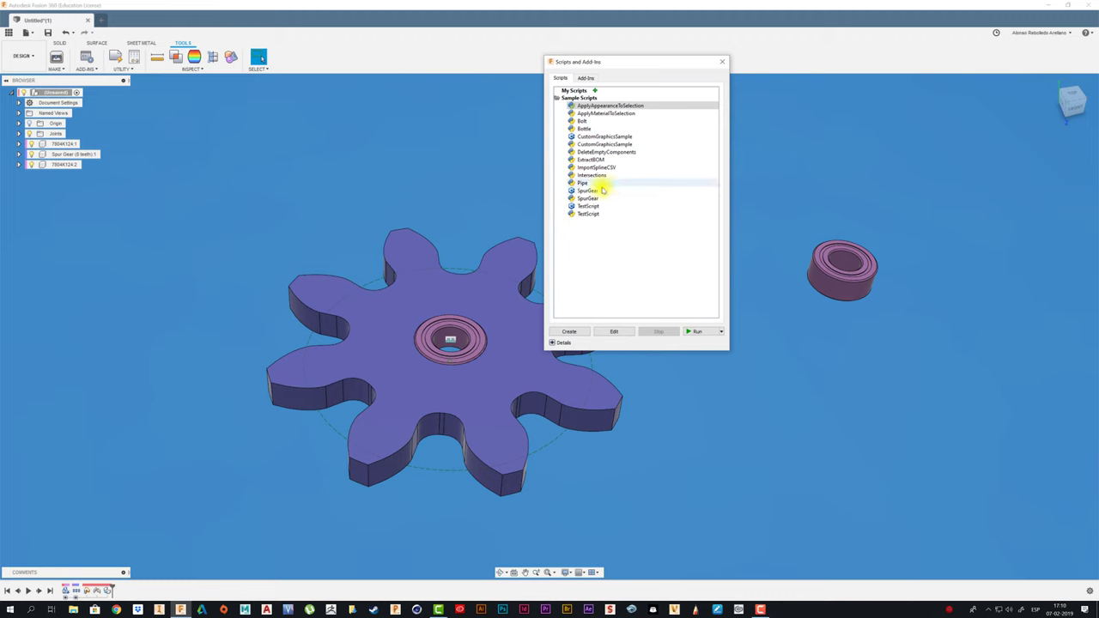
click(602, 189)
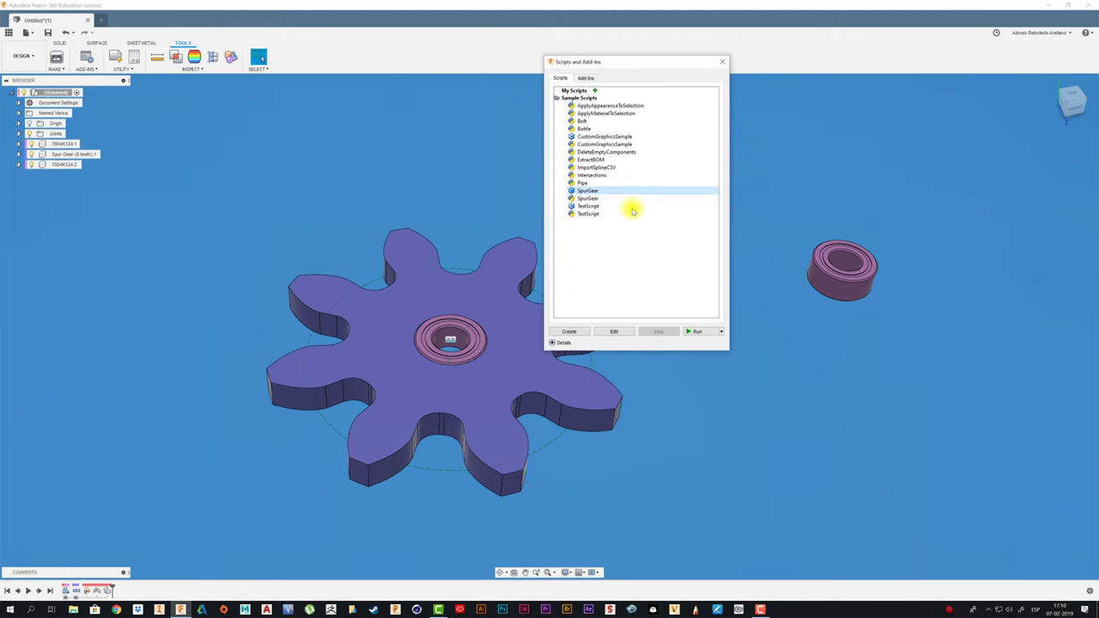
click(694, 332)
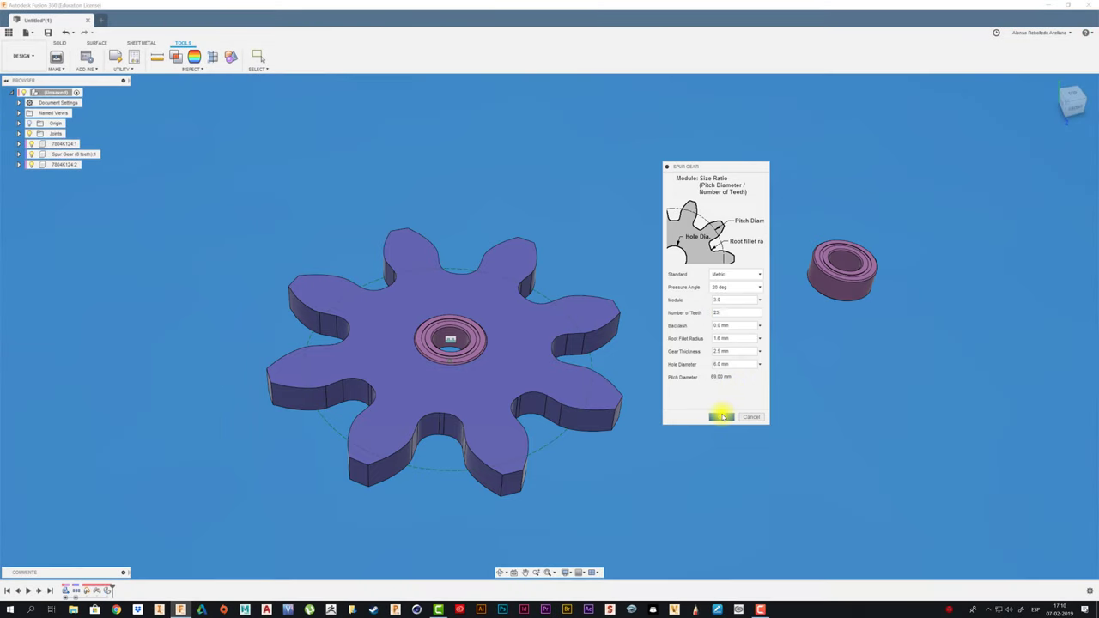
click(722, 417)
scroll(679, 375, down, 3)
Rigidly join the 23-tooth gear's centre hole to the second bearing, flipped.
scroll(652, 361, down, 2)
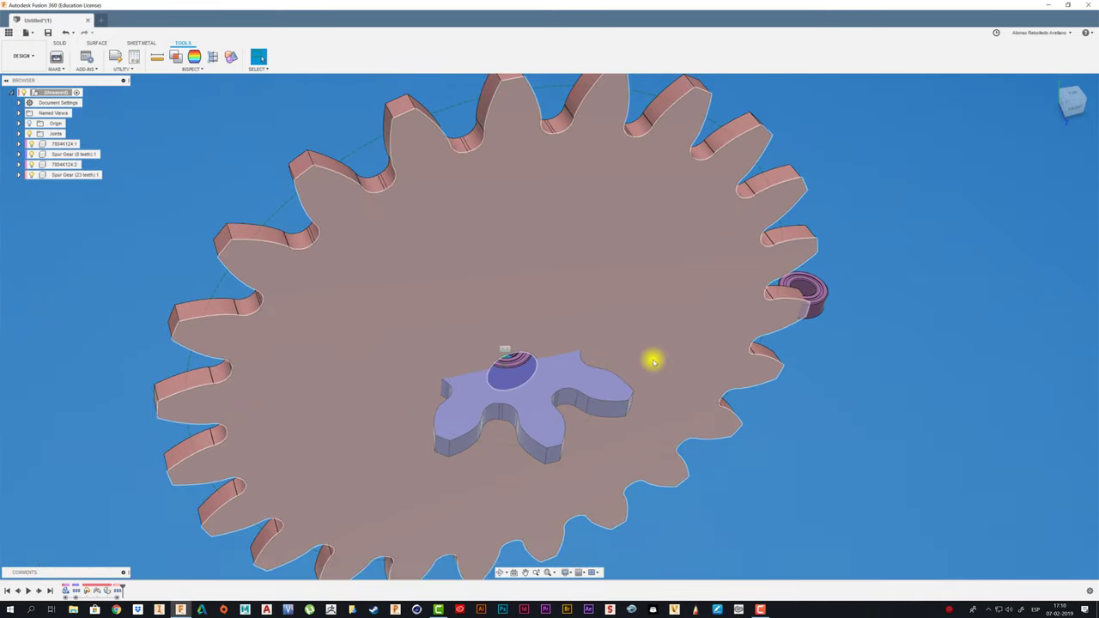
mouse_move(716, 283)
mouse_down()
mouse_move(967, 274)
mouse_move(710, 165)
mouse_up()
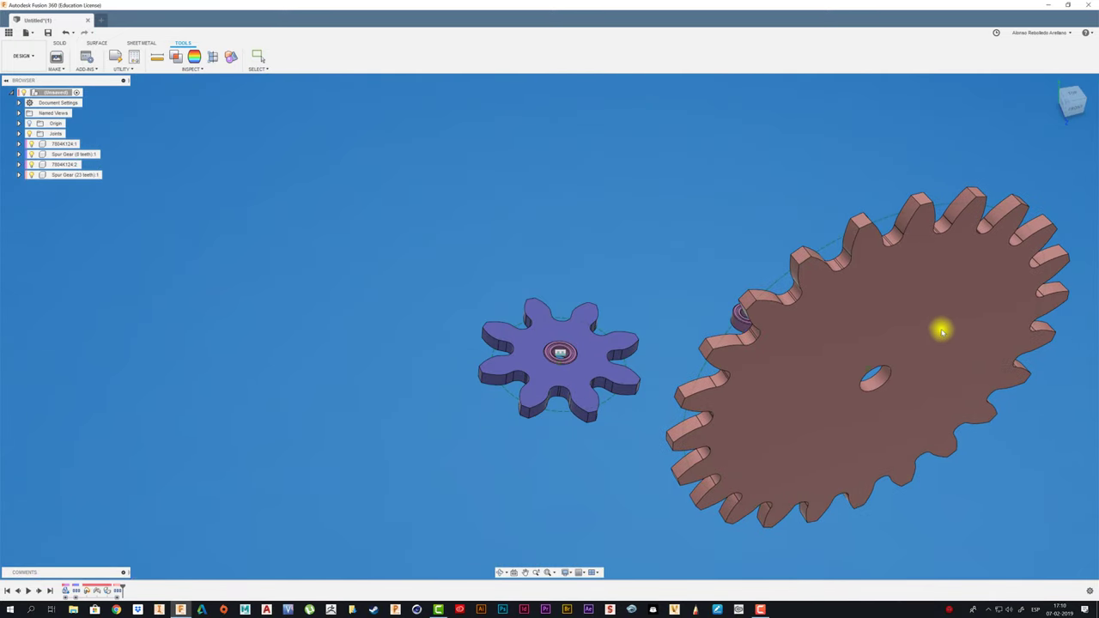
click(710, 166)
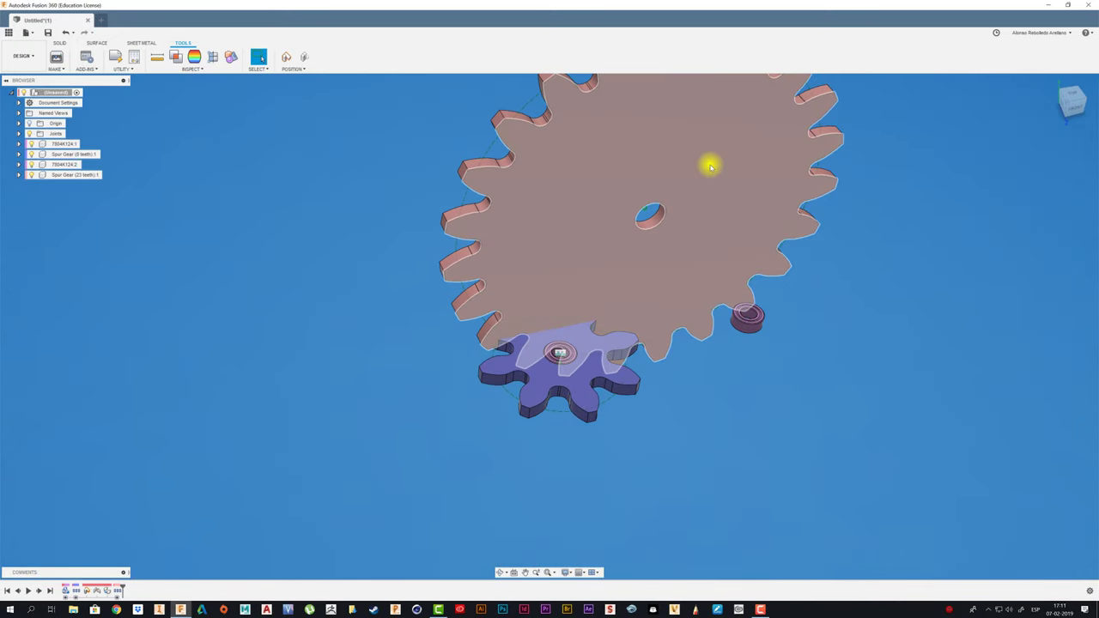
key(Escape)
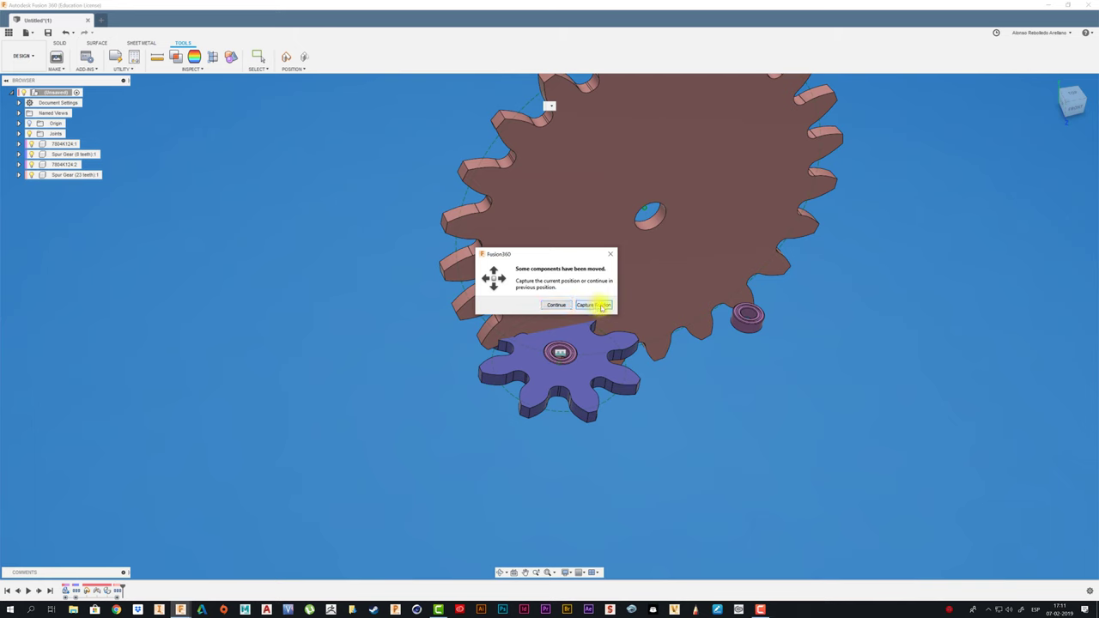
click(602, 306)
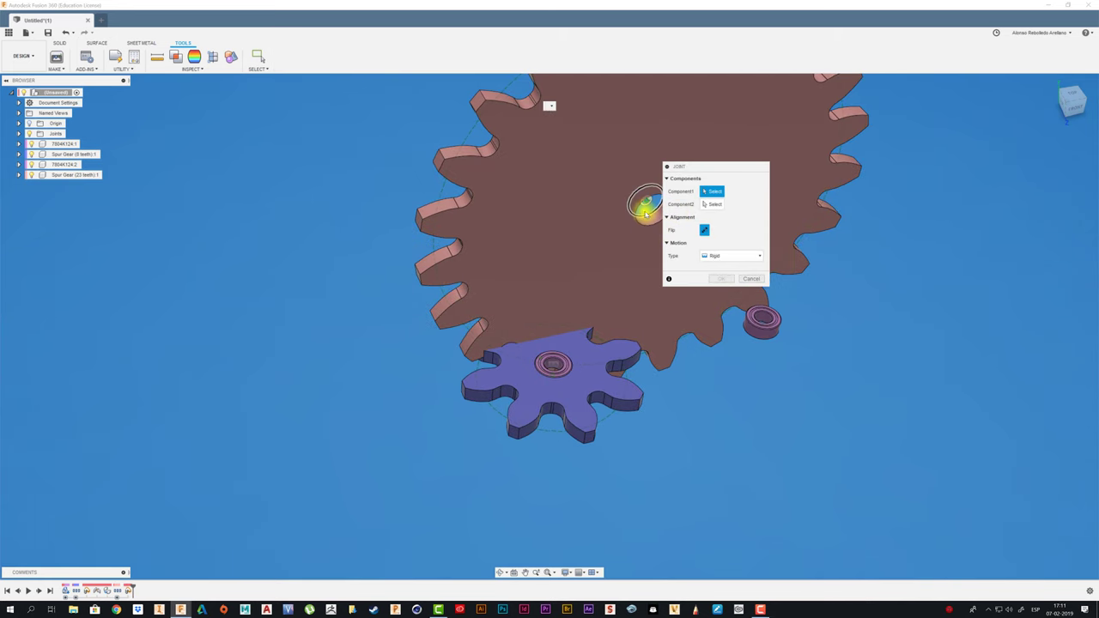
click(646, 214)
scroll(812, 343, up, 3)
scroll(772, 332, up, 3)
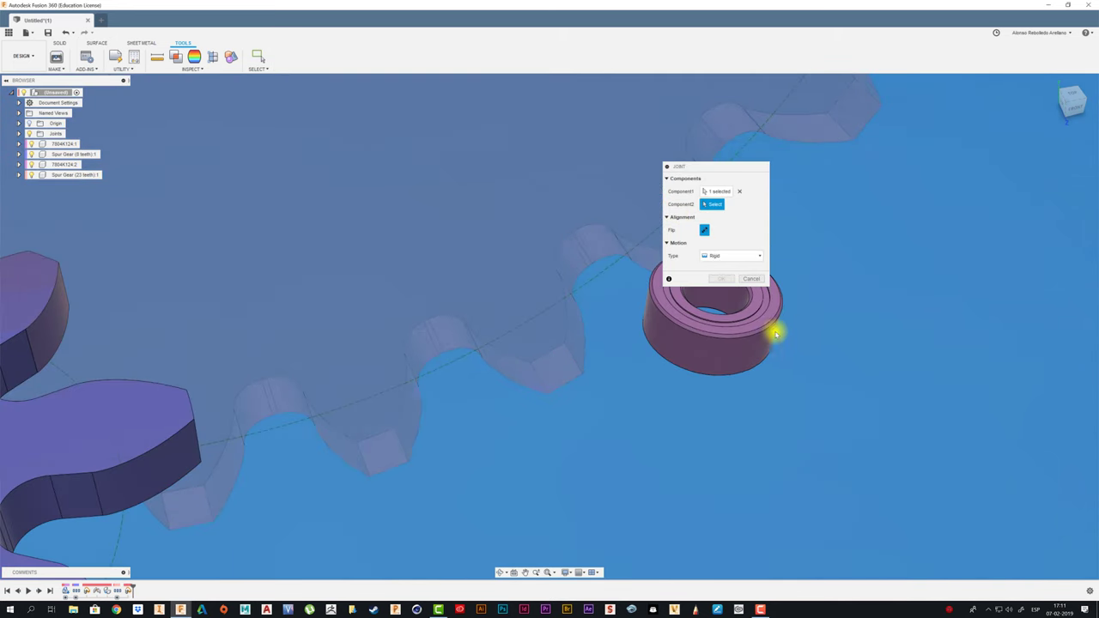
click(768, 329)
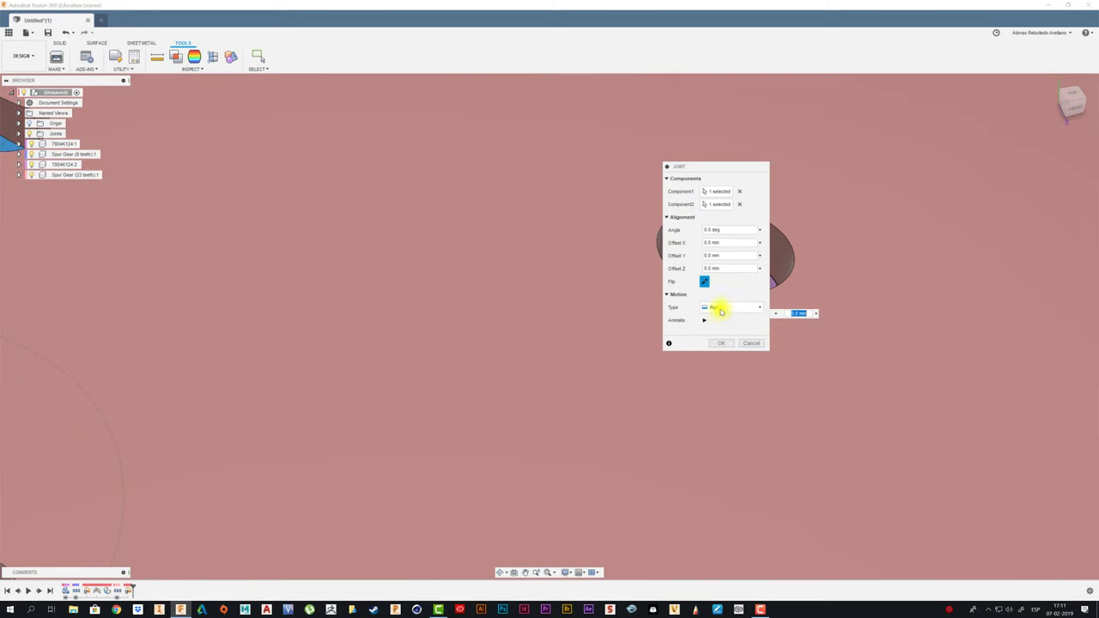
drag(700, 167, 922, 196)
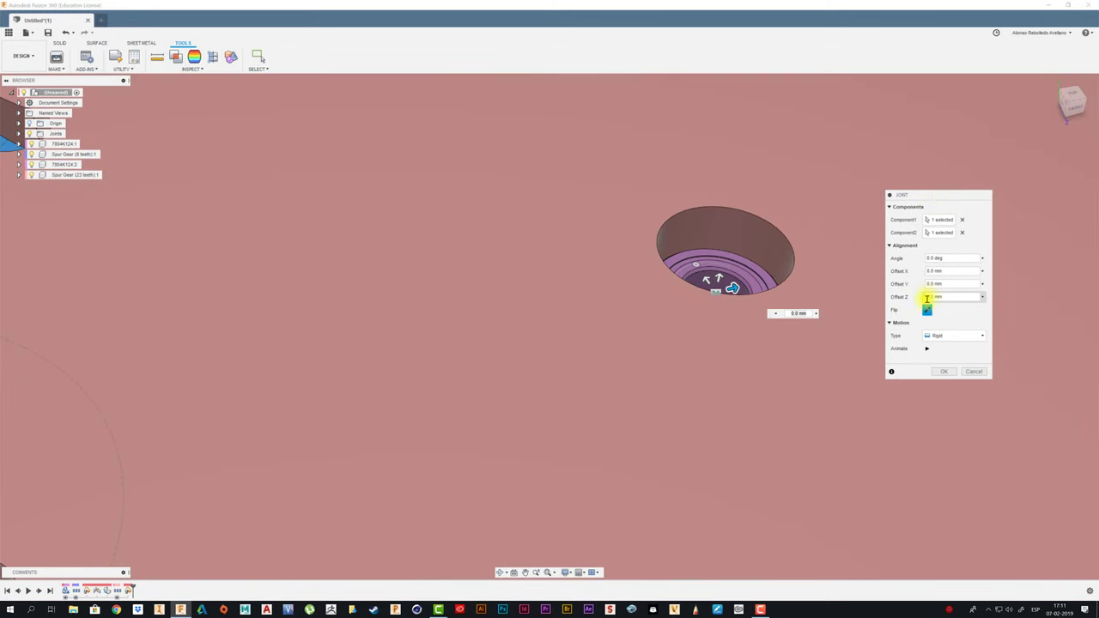
click(927, 313)
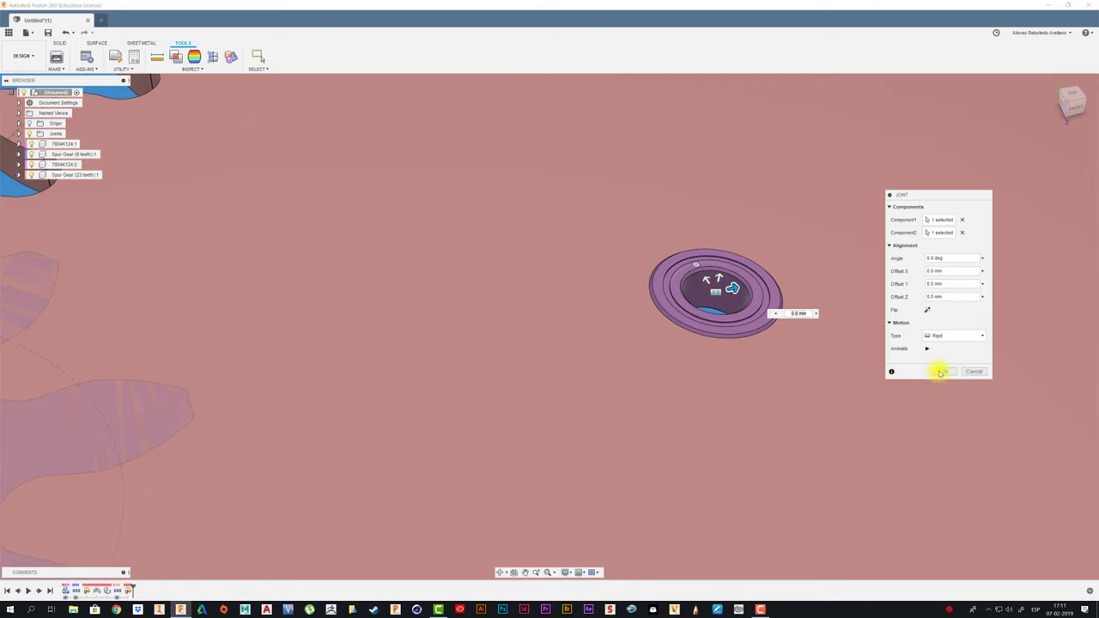
click(943, 371)
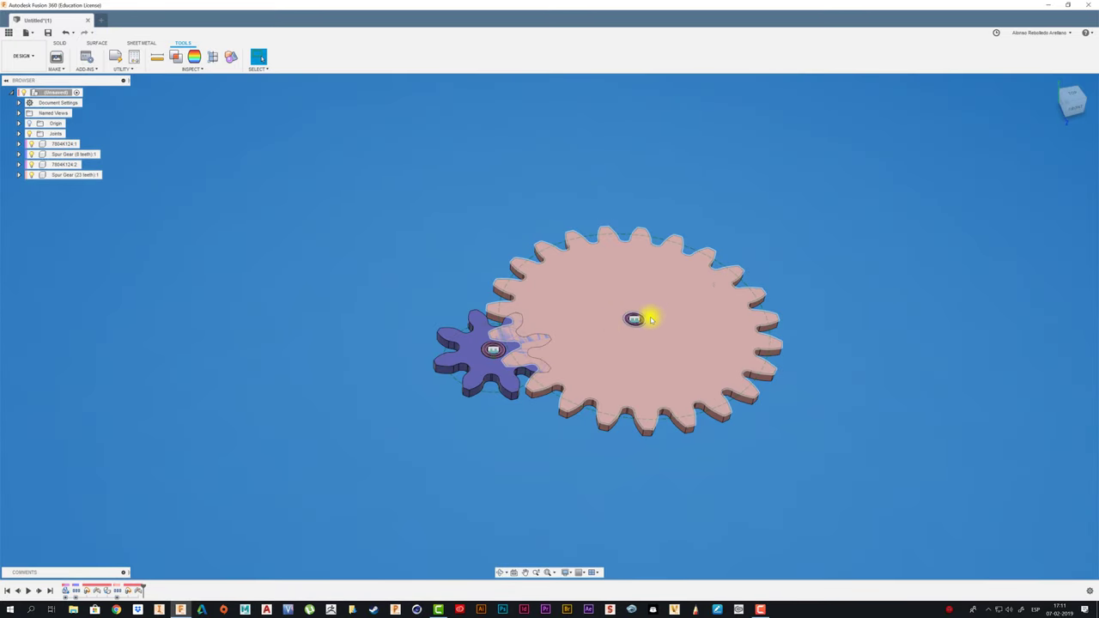
drag(650, 319, 686, 301)
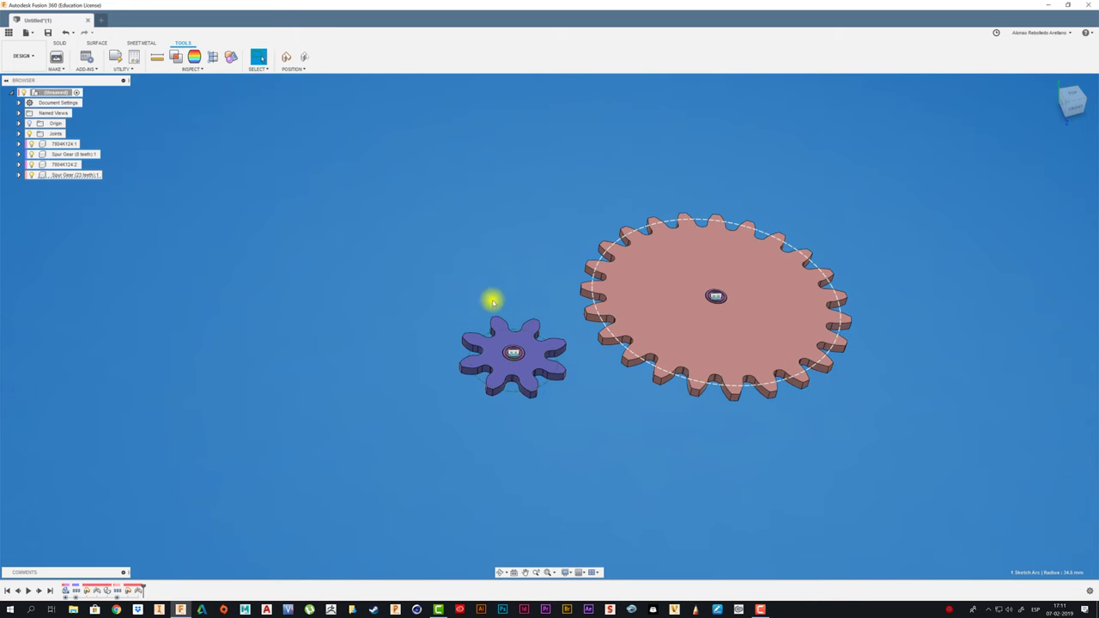
Bring up the root assembly's options in the Browser to add a component.
scroll(429, 271, up, 2)
scroll(361, 244, up, 1)
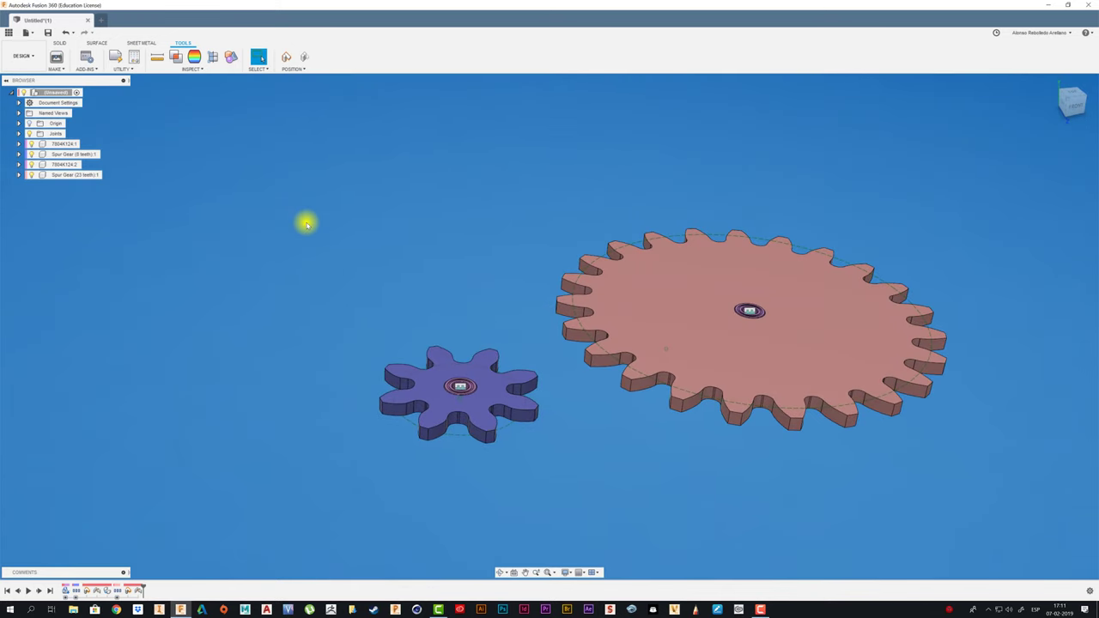
right_click(64, 92)
Create a new component and start a sketch on its horizontal plane.
click(92, 103)
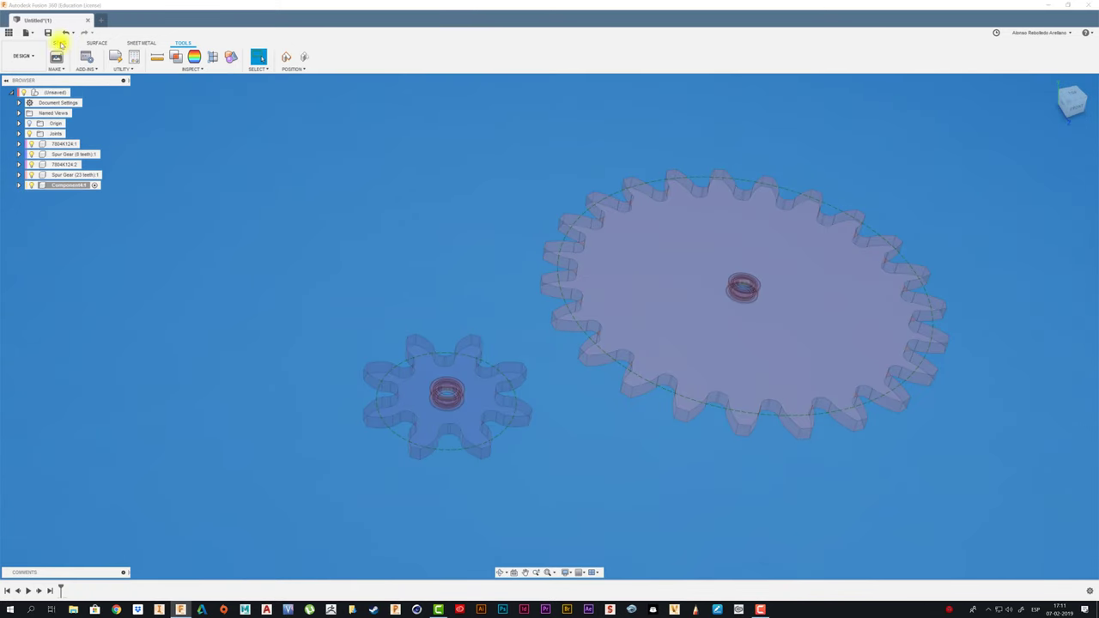
click(59, 43)
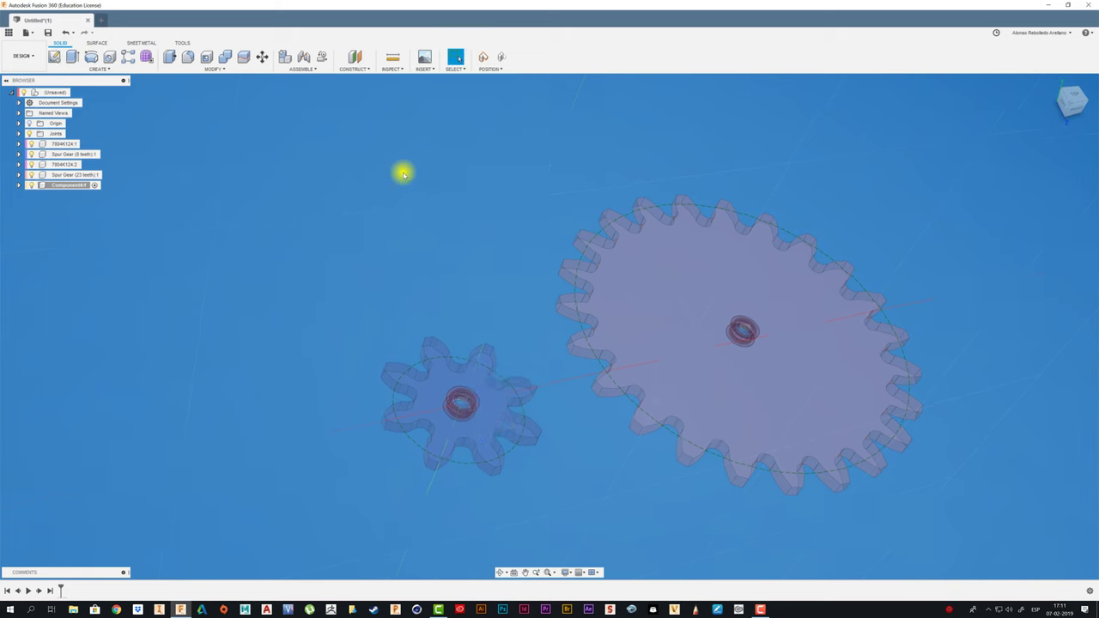
click(54, 57)
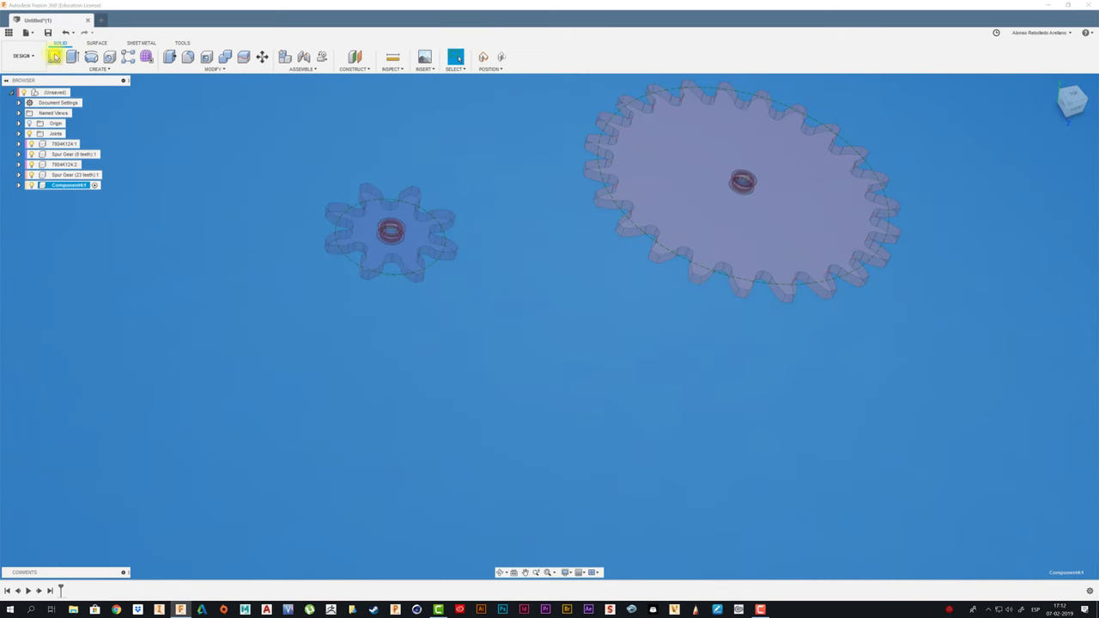
click(477, 405)
click(535, 307)
Sketch two pin circles and dimension the spacing between their centres.
key(c)
click(526, 288)
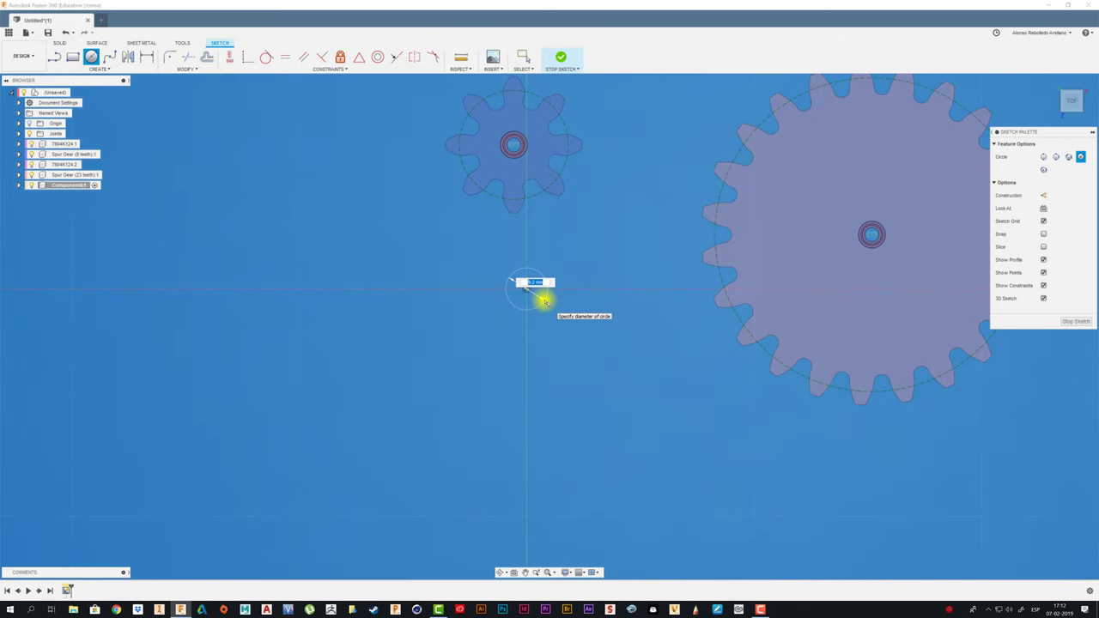
scroll(544, 300, up, 2)
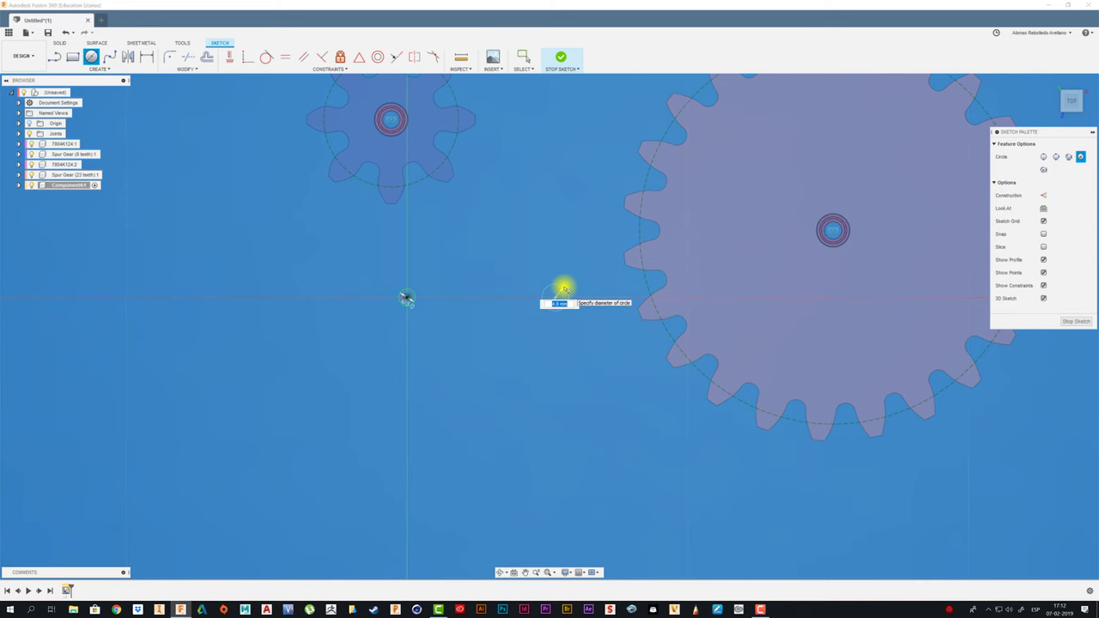
key(Escape)
click(147, 57)
click(407, 298)
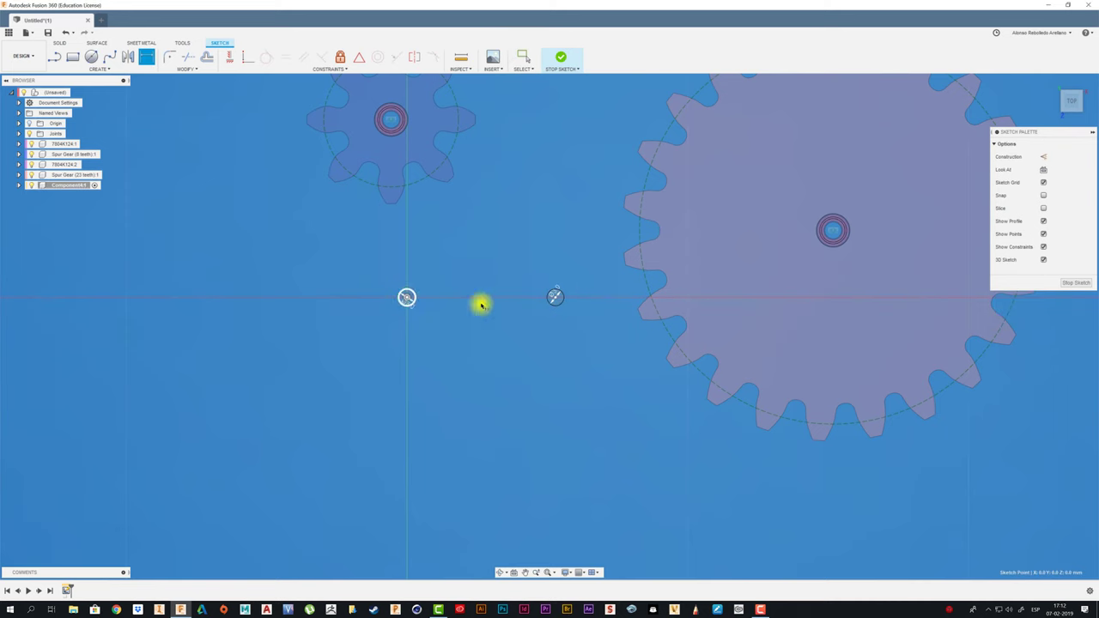
click(555, 296)
click(502, 347)
key(Return)
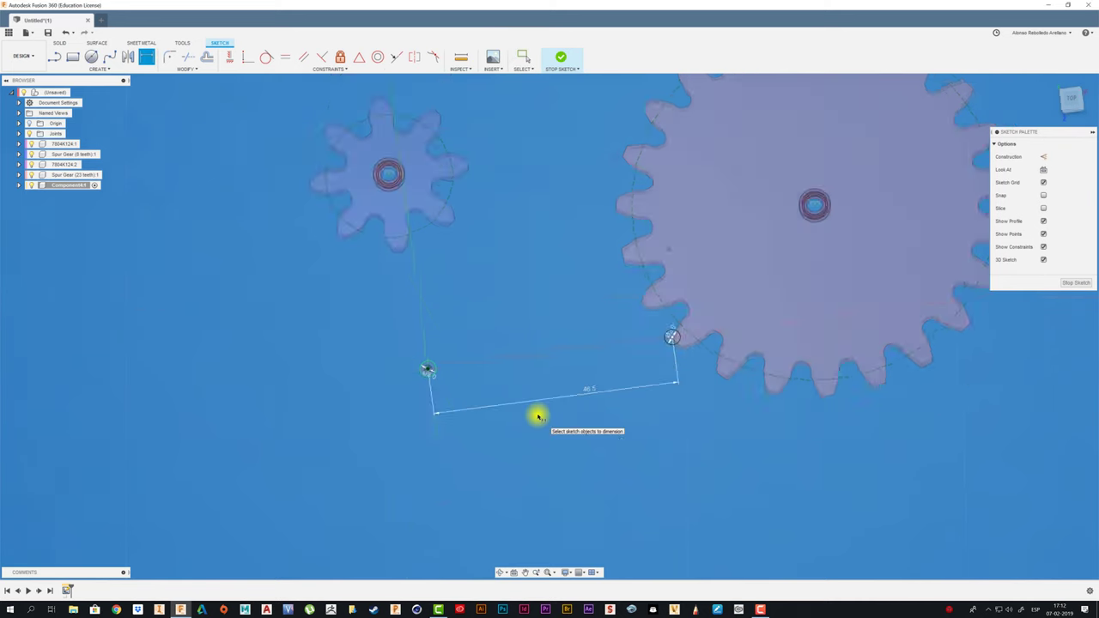
shift+middle_drag(537, 415, 515, 355)
Extrude both pin circles 4 mm.
key(e)
click(370, 457)
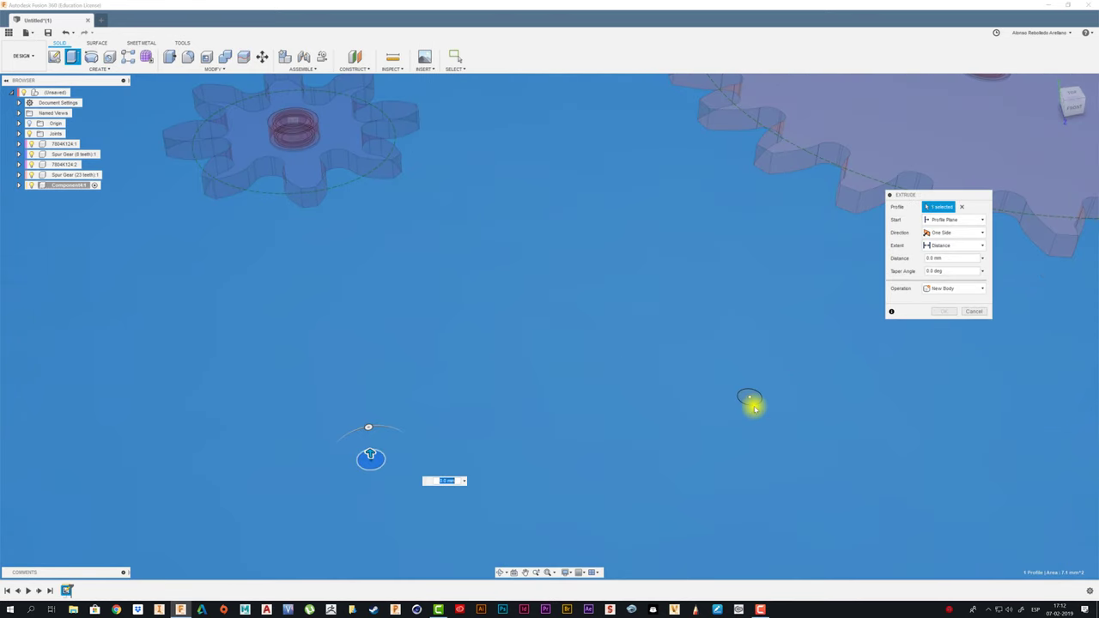
click(749, 396)
click(944, 311)
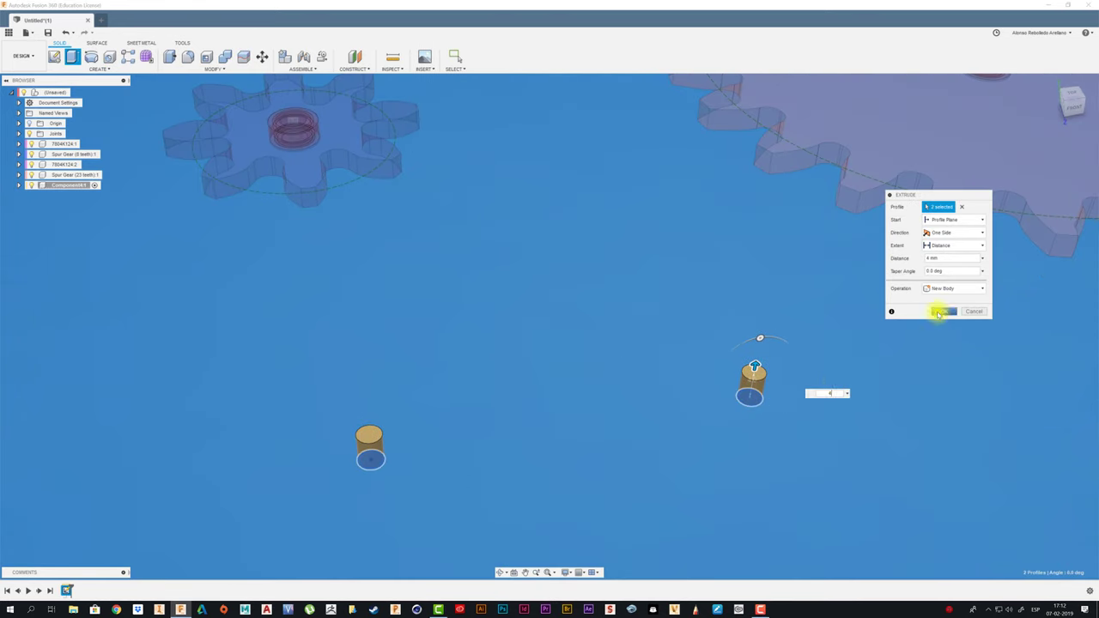
Sketch a Center-to-Center Slot around both pins on their base plane.
click(72, 57)
click(331, 418)
click(99, 69)
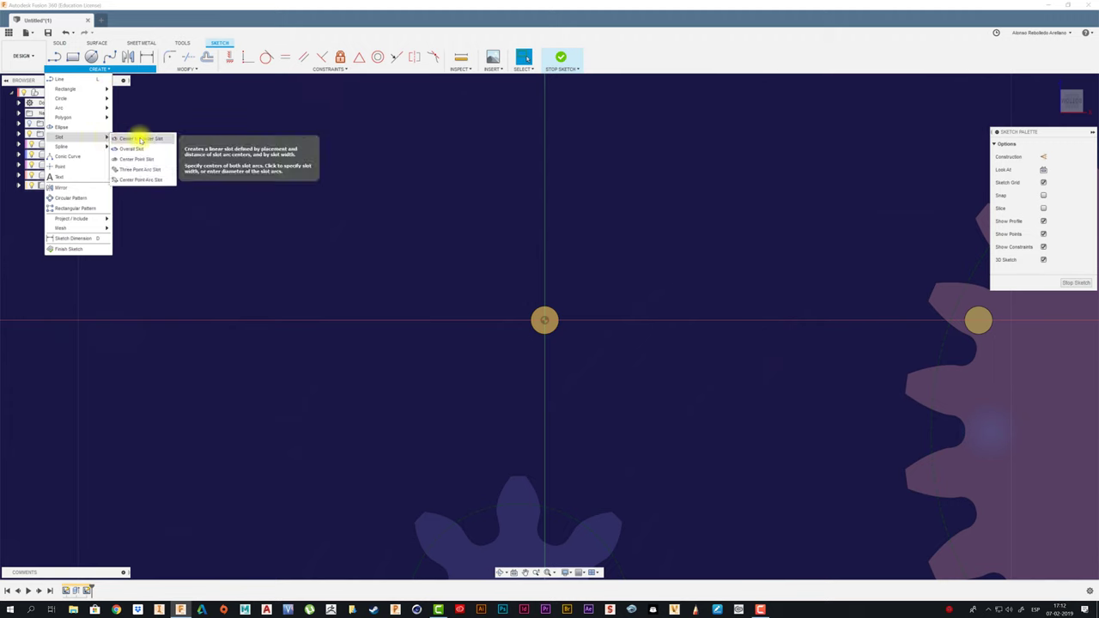
click(140, 140)
middle_drag(545, 320, 266, 314)
click(264, 313)
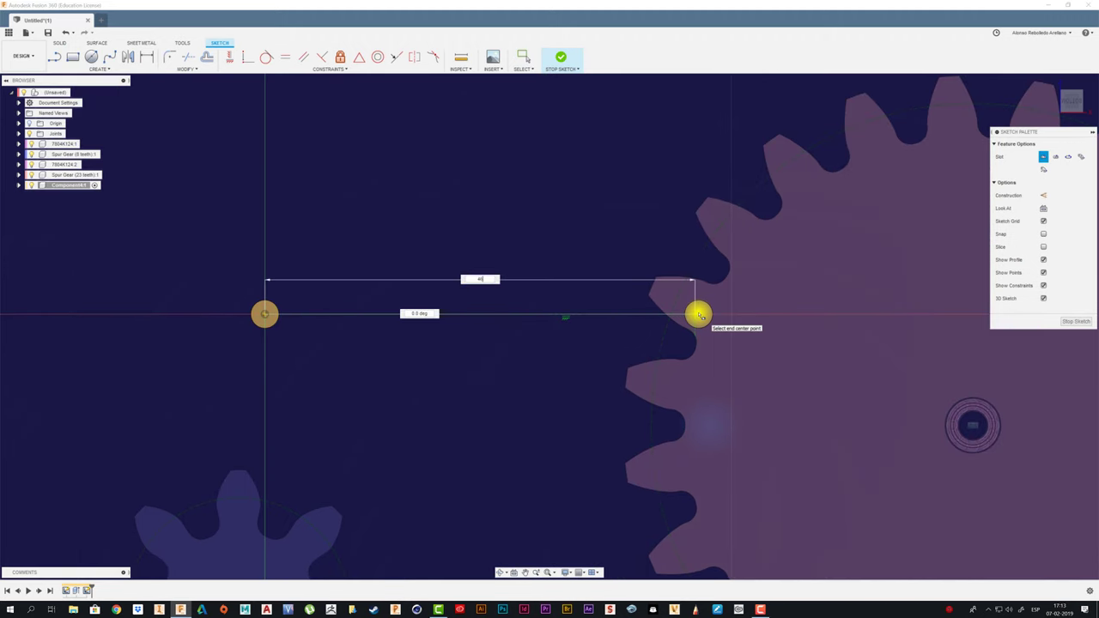
click(698, 314)
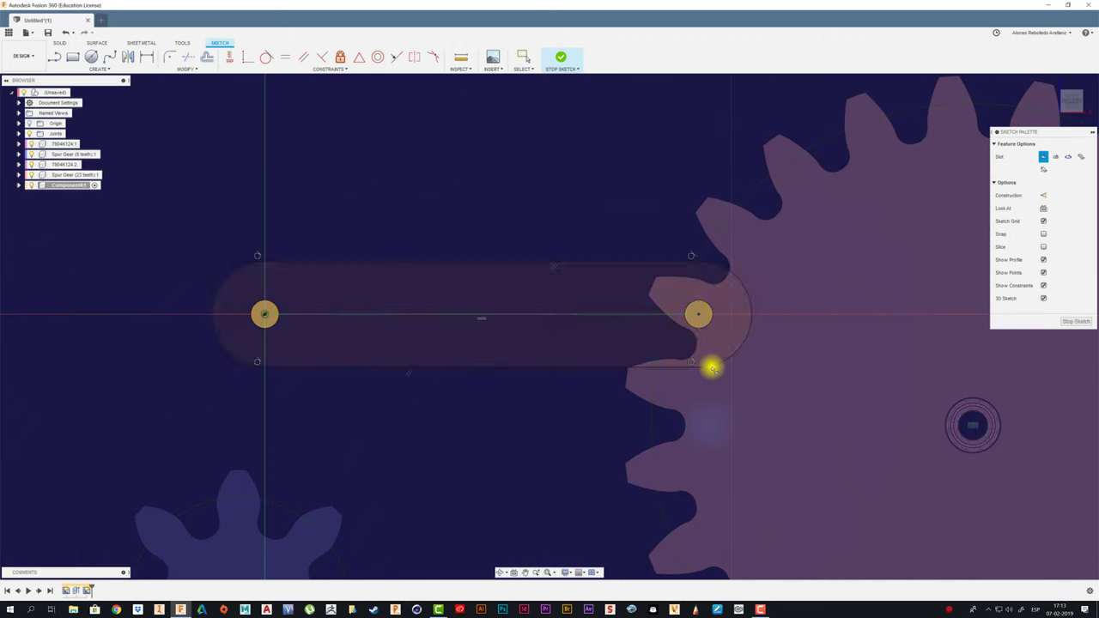
click(712, 365)
click(560, 57)
Extrude the slot 3 mm into the bar and reactivate the root assembly.
key(e)
click(415, 329)
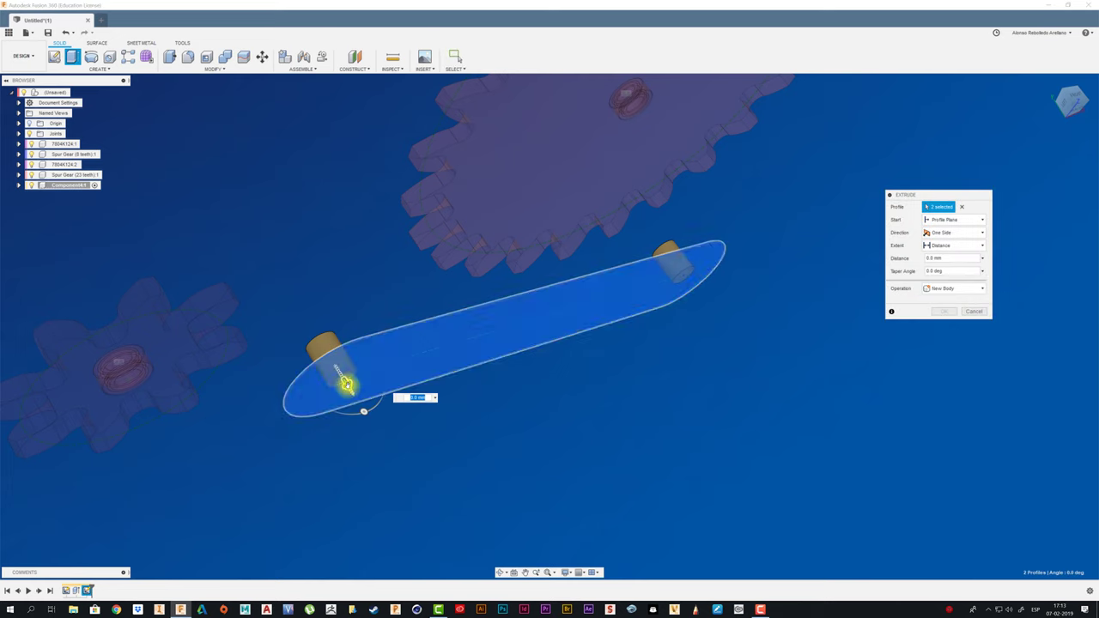
click(343, 385)
key(Return)
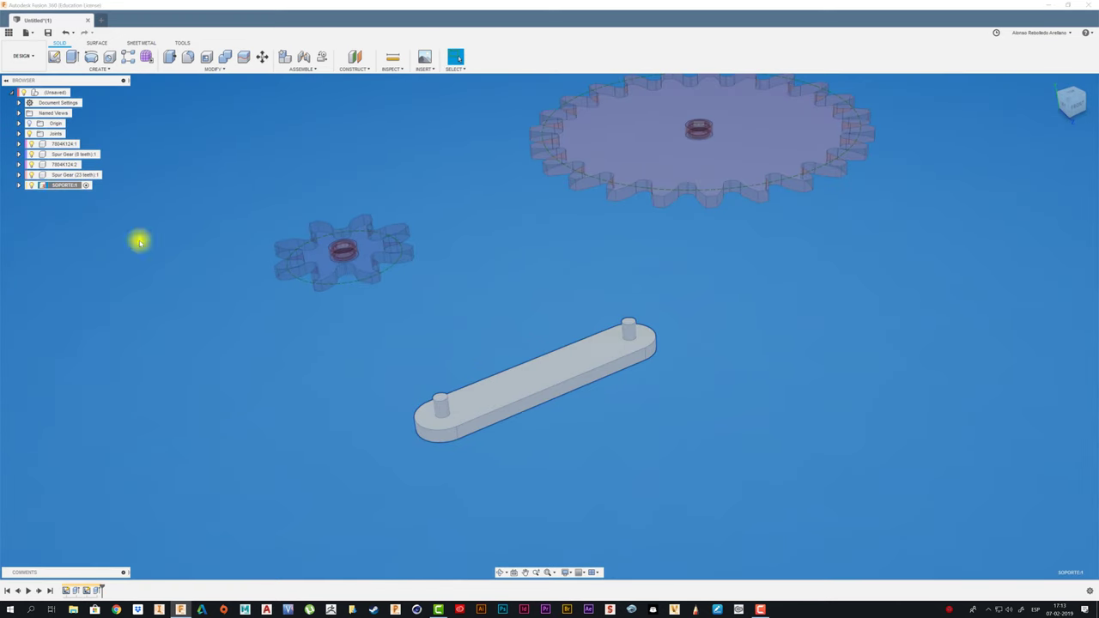
click(76, 92)
shift+middle_drag(395, 214, 507, 290)
Mount the 8-tooth gear's hub on a bar pin with a Revolute joint.
scroll(508, 292, up, 2)
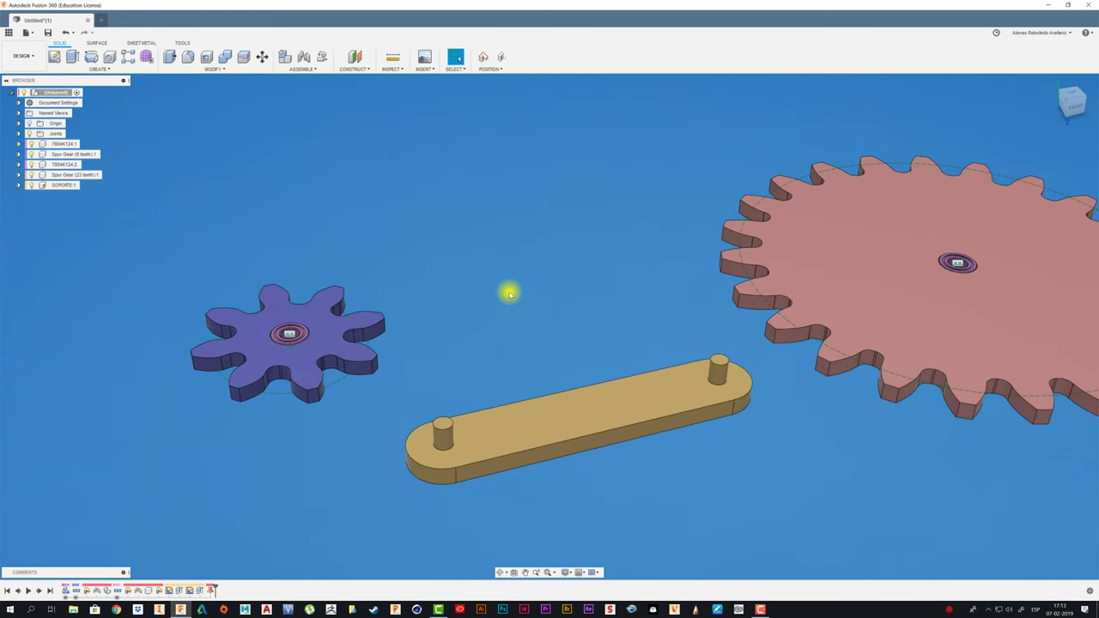
key(j)
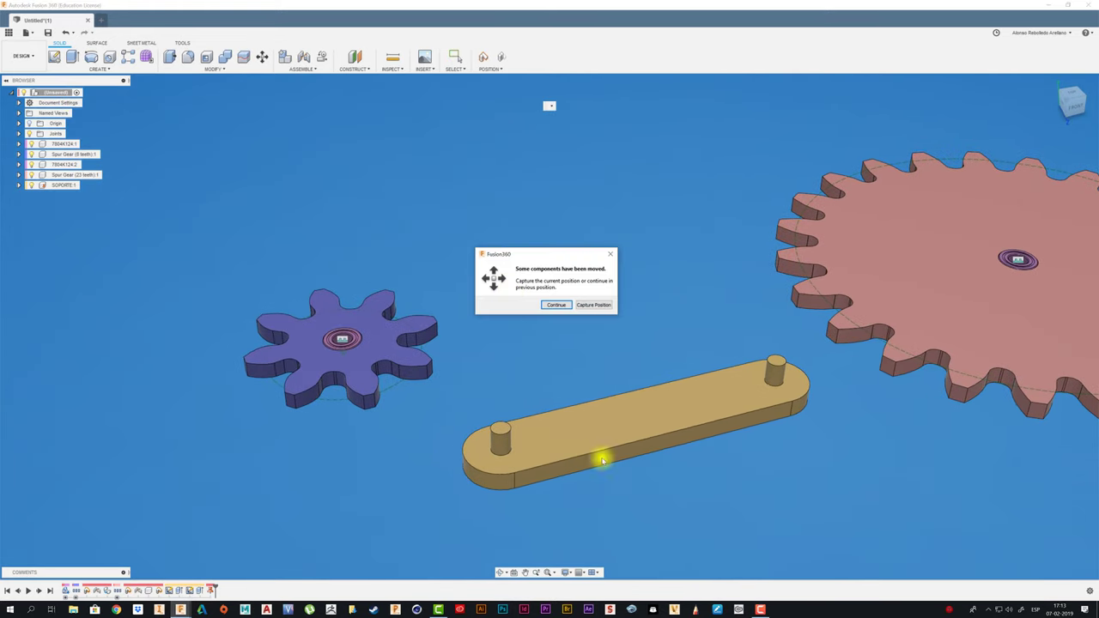
click(587, 307)
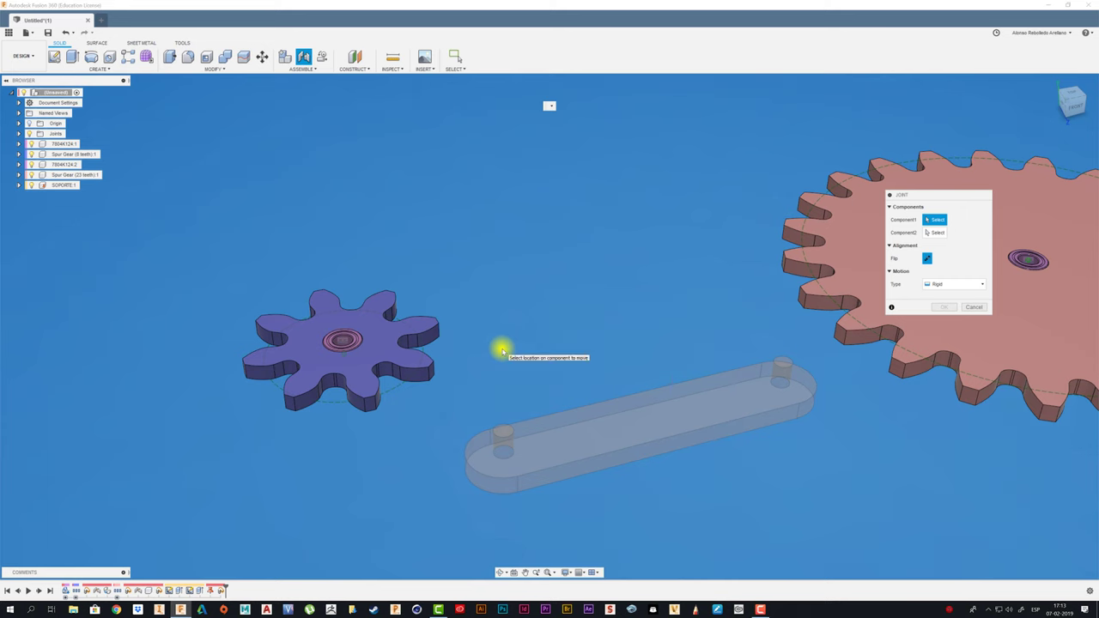
scroll(385, 369, up, 2)
scroll(315, 400, up, 3)
scroll(319, 392, up, 3)
scroll(329, 404, up, 3)
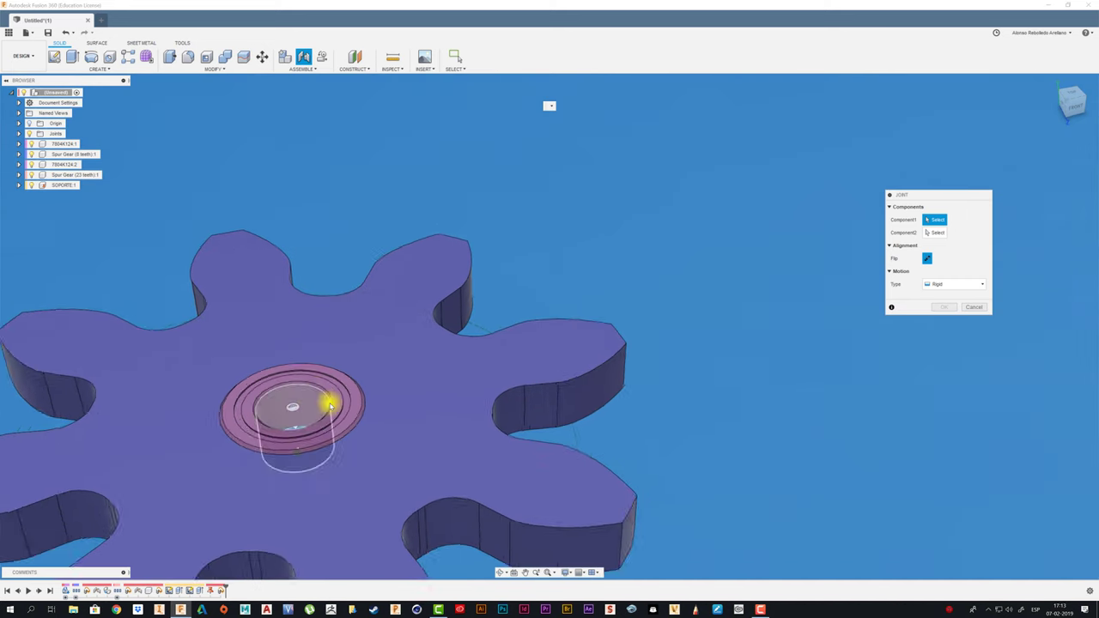
scroll(330, 403, up, 2)
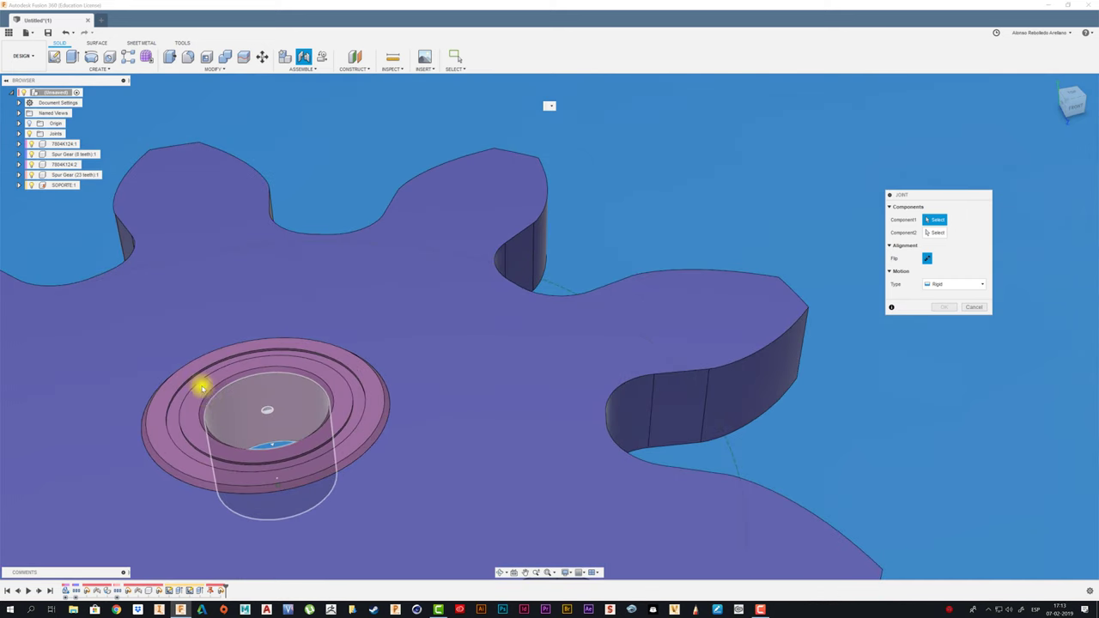
click(271, 376)
scroll(277, 375, down, 5)
scroll(539, 479, down, 2)
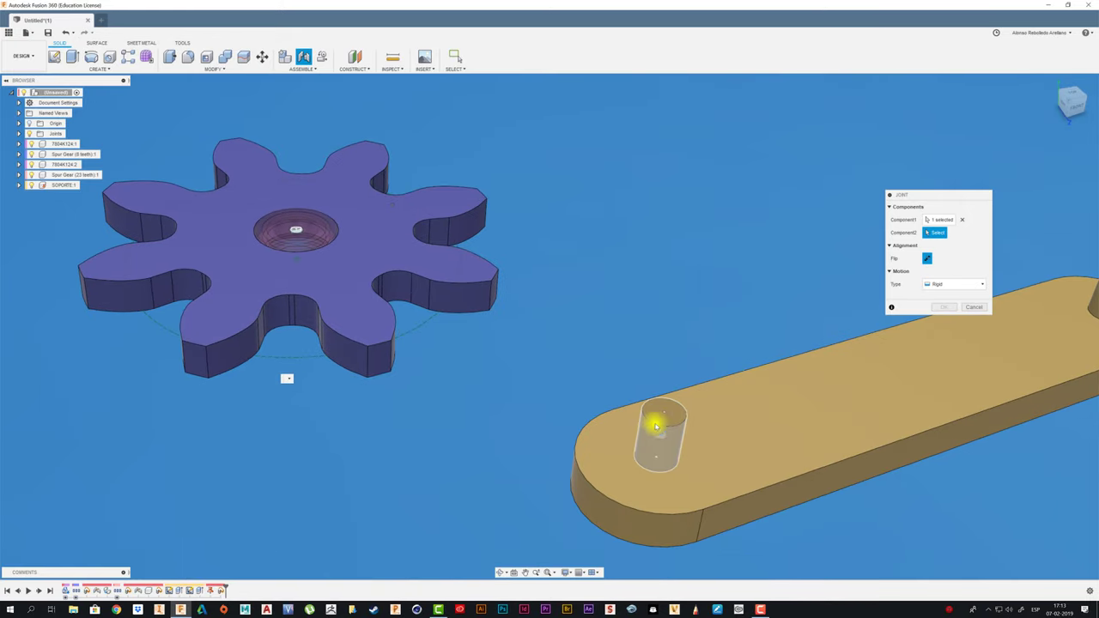
click(657, 414)
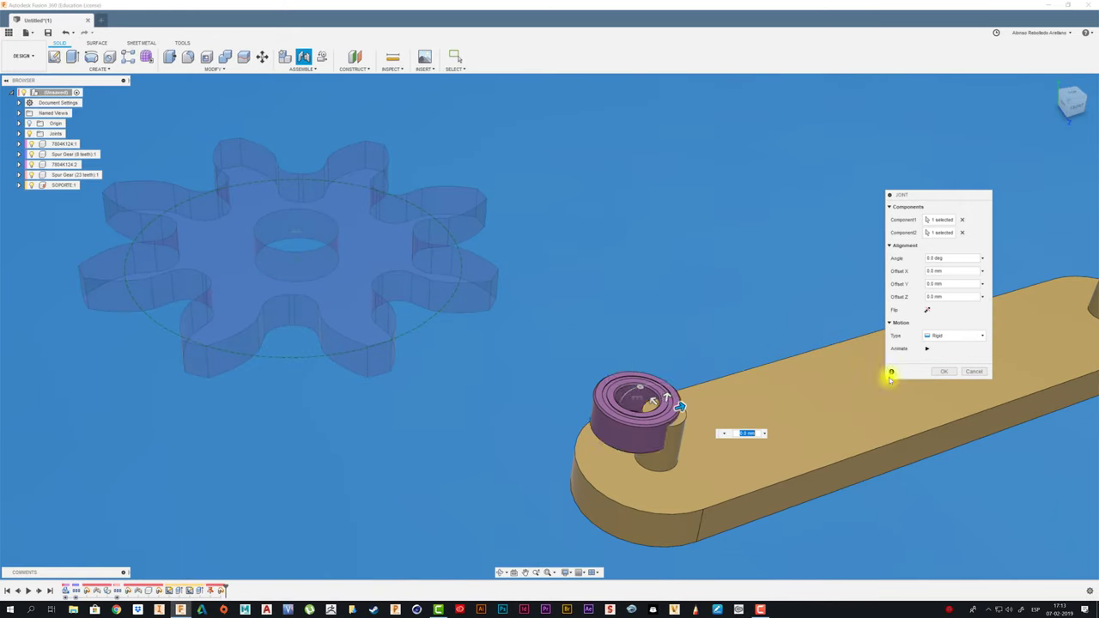
click(969, 335)
click(937, 348)
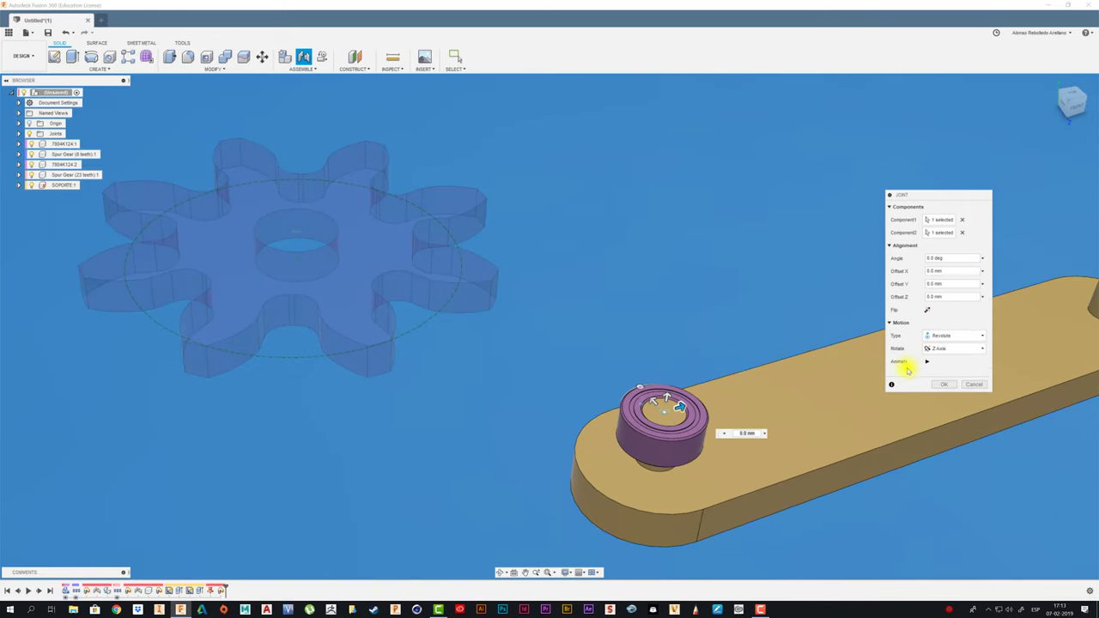
click(944, 384)
Mount the 23-tooth gear's hub on the bar's other pin with a Revolute joint.
scroll(679, 262, down, 3)
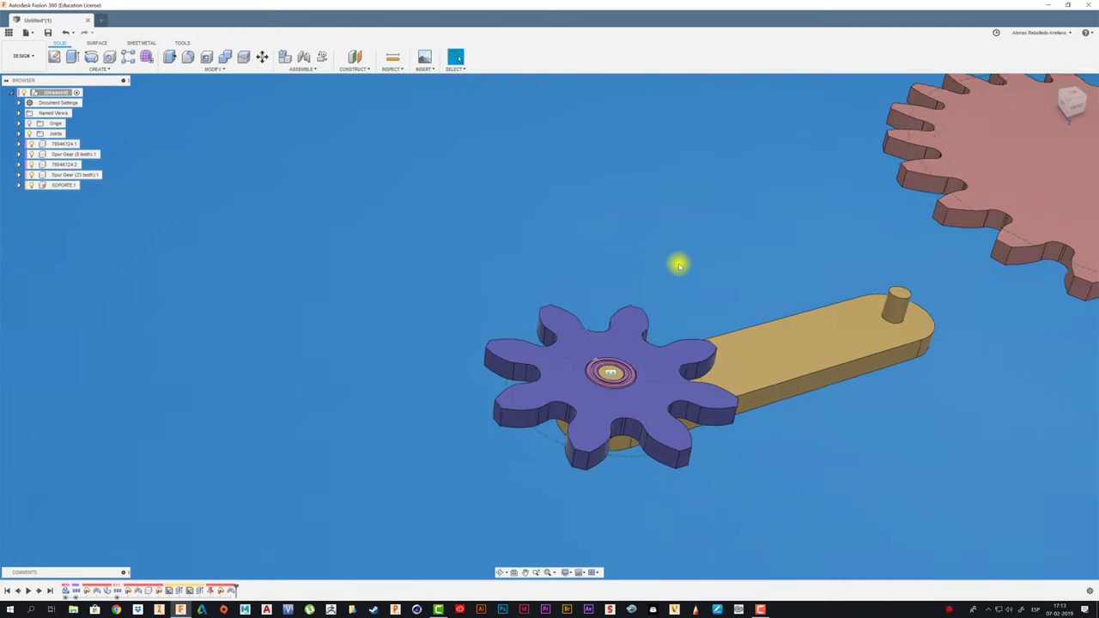
scroll(679, 263, up, 2)
scroll(642, 272, up, 3)
scroll(642, 272, up, 3)
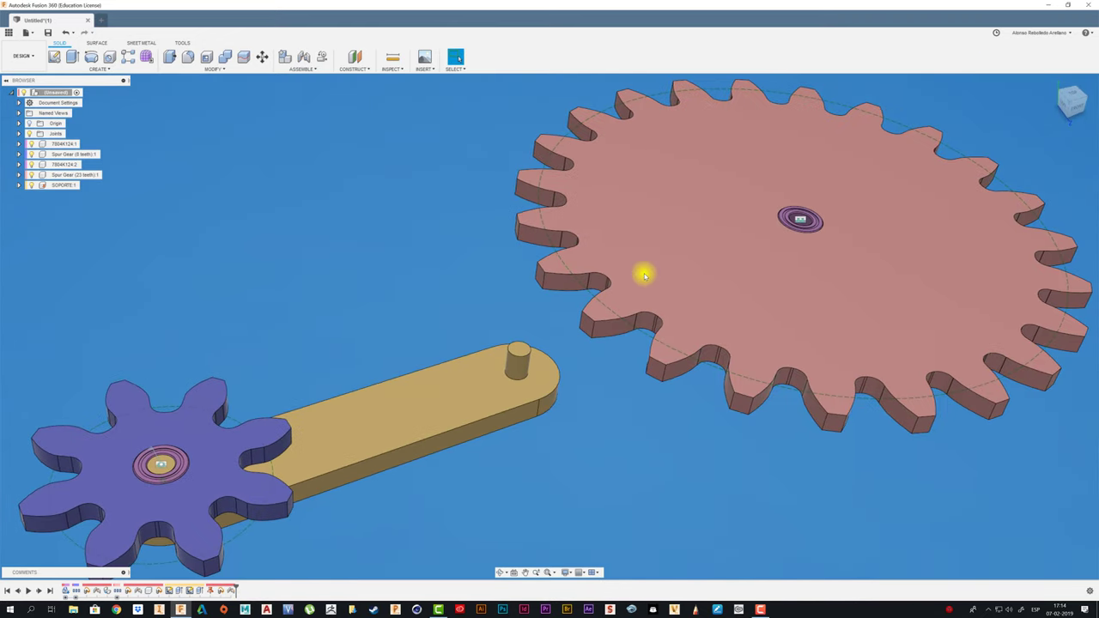
key(j)
scroll(751, 298, up, 3)
click(751, 298)
scroll(521, 368, down, 5)
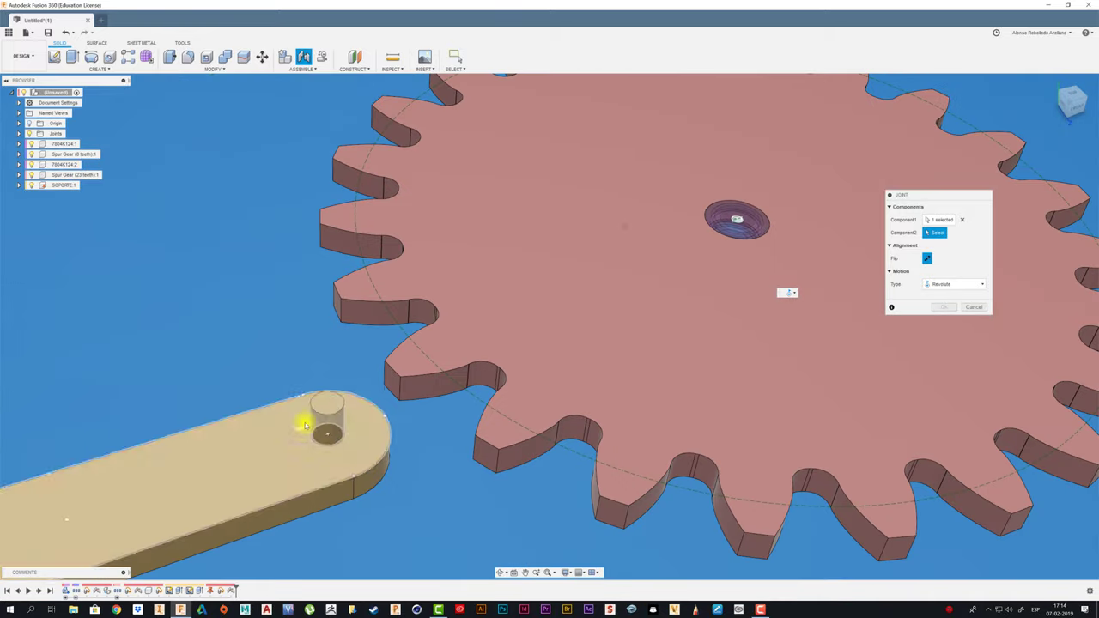
click(327, 394)
click(941, 384)
Zoom into the gear mesh from Top view and turn the 8-tooth pinion to inspect tooth engagement.
scroll(772, 397, down, 5)
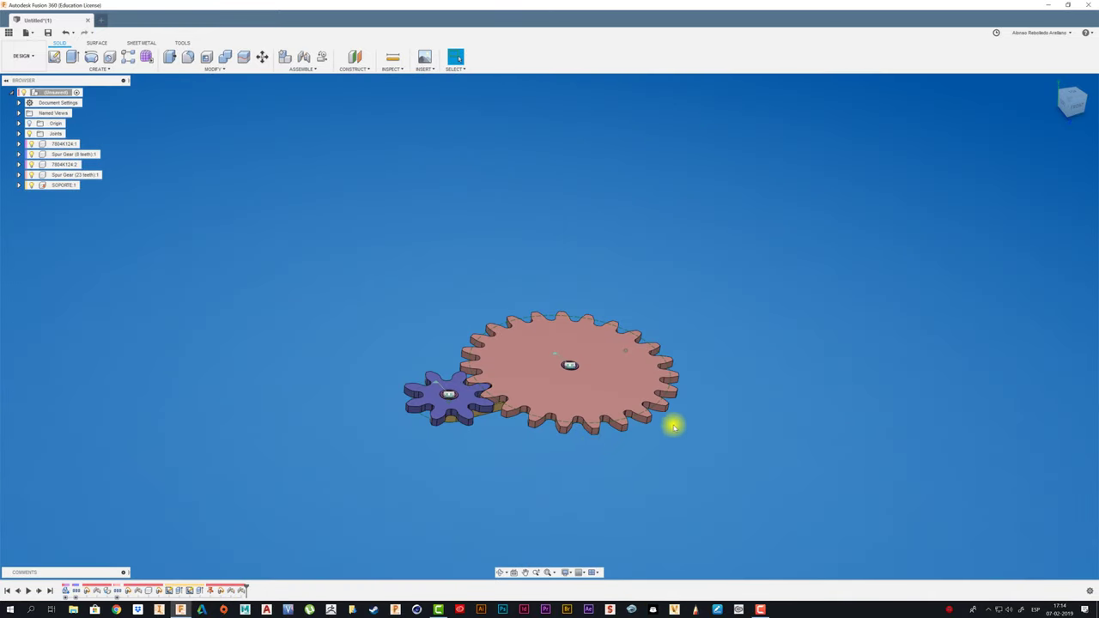
shift+middle_drag(670, 421, 658, 372)
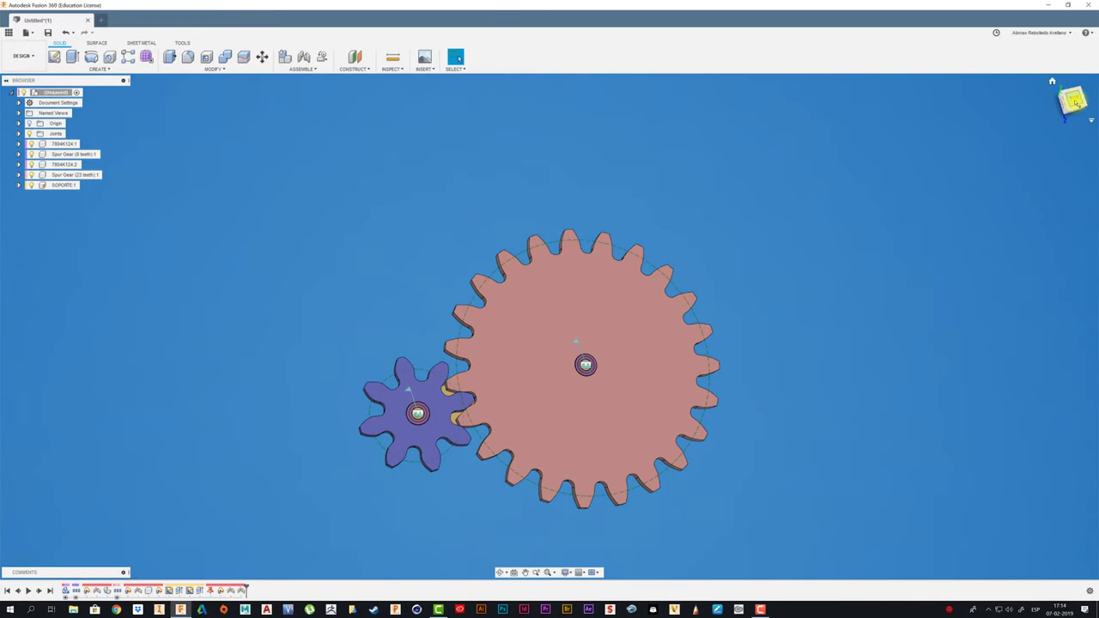
click(1073, 102)
scroll(360, 417, up, 3)
scroll(523, 328, up, 3)
scroll(540, 309, up, 3)
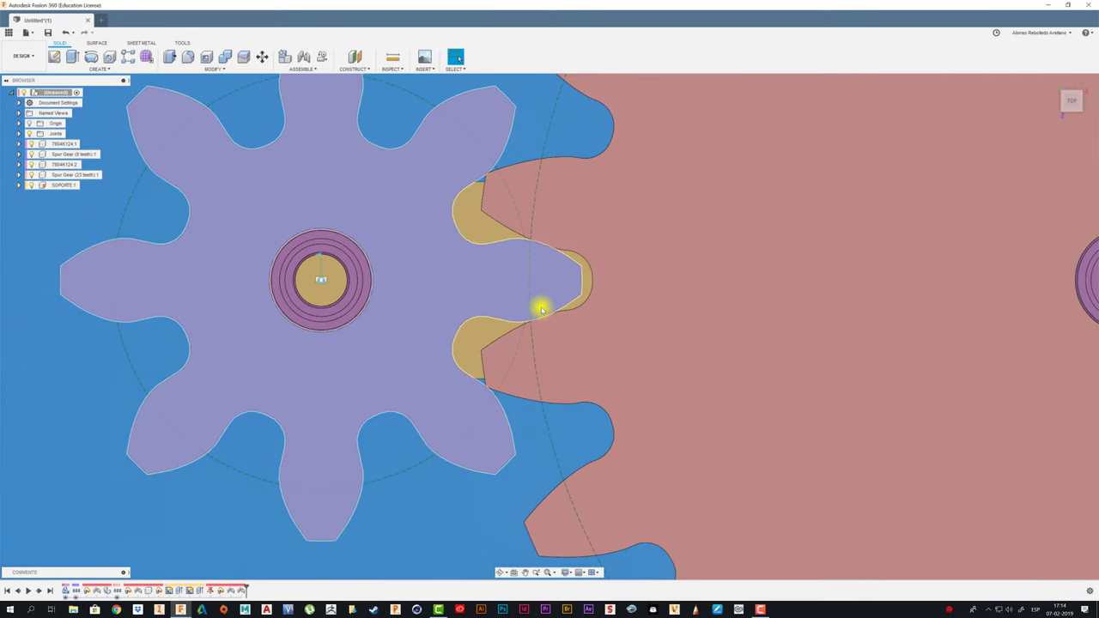
scroll(541, 309, up, 3)
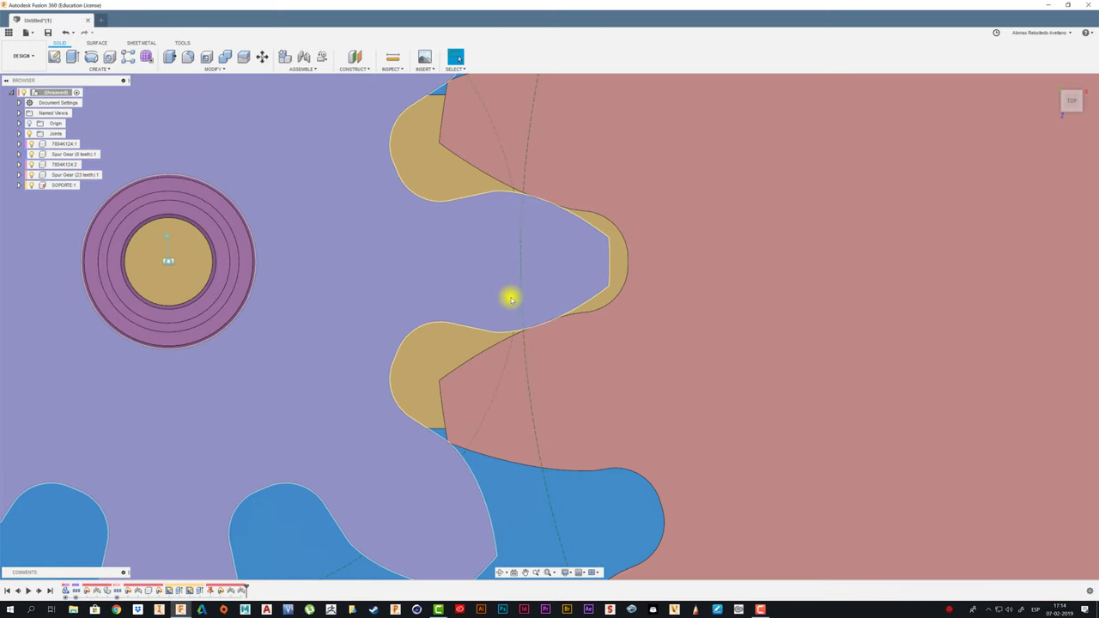
scroll(559, 475, down, 2)
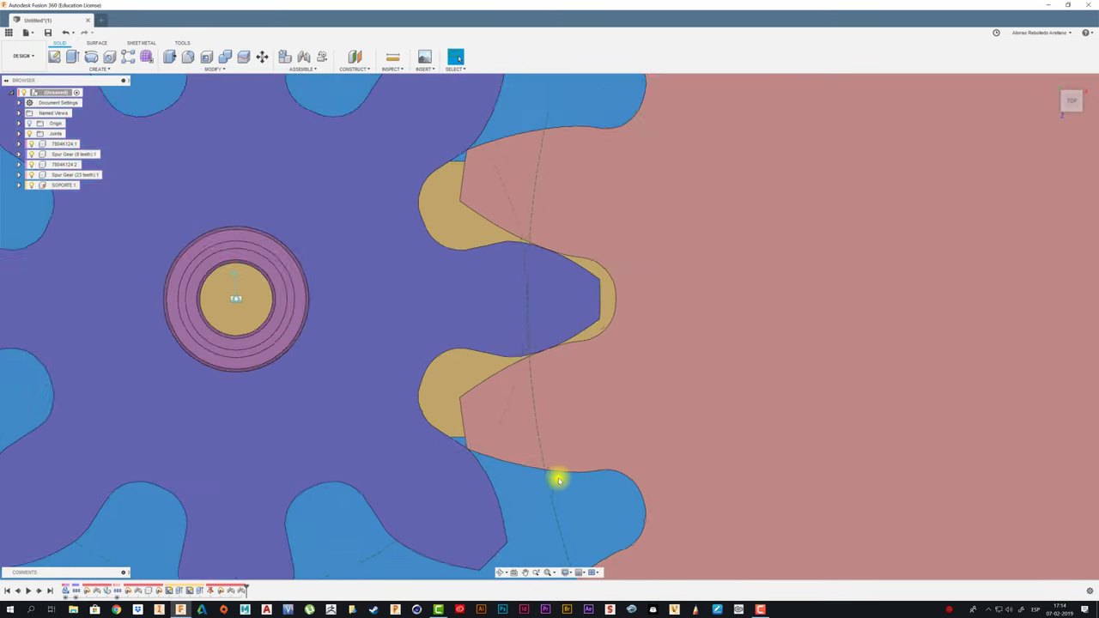
scroll(544, 469, down, 3)
drag(509, 411, 473, 348)
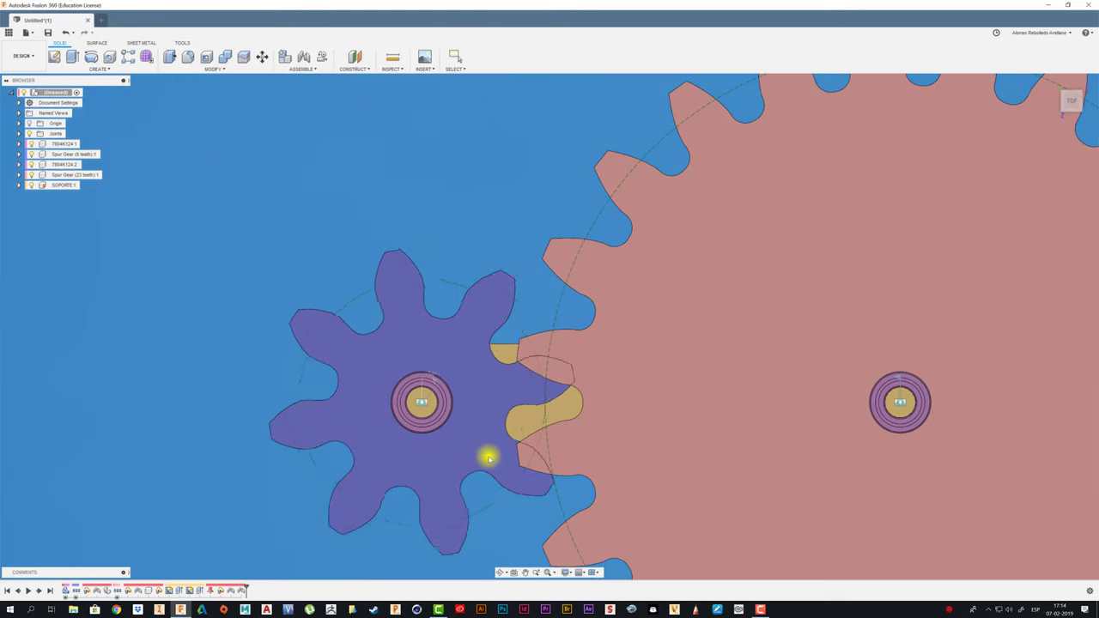
drag(473, 347, 481, 424)
click(457, 400)
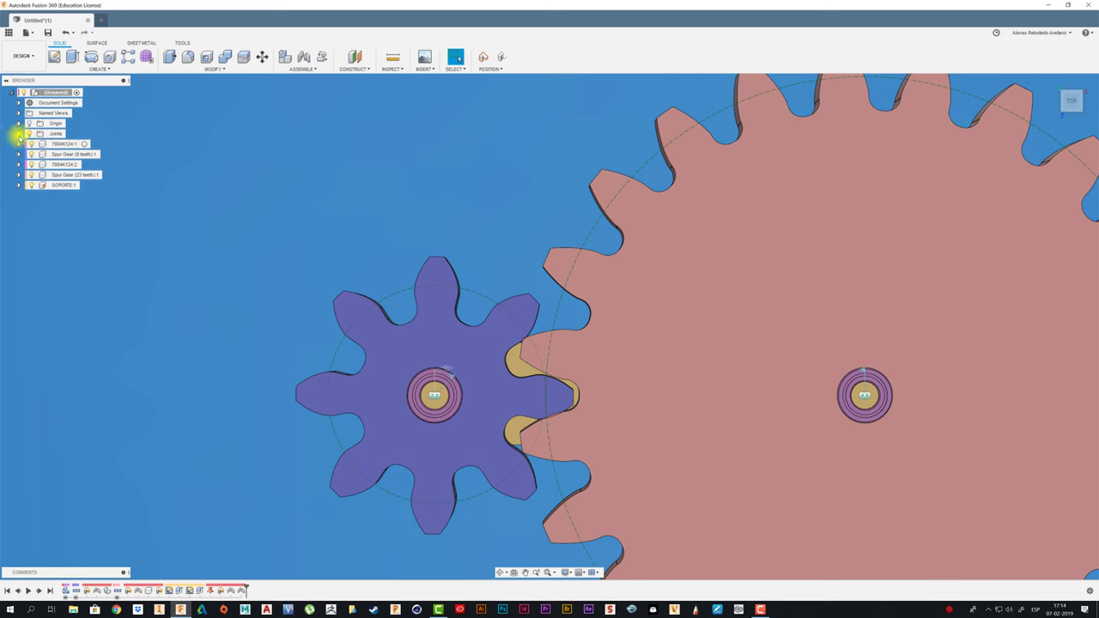
Return the pinion's Rev3 joint to its home position.
click(18, 134)
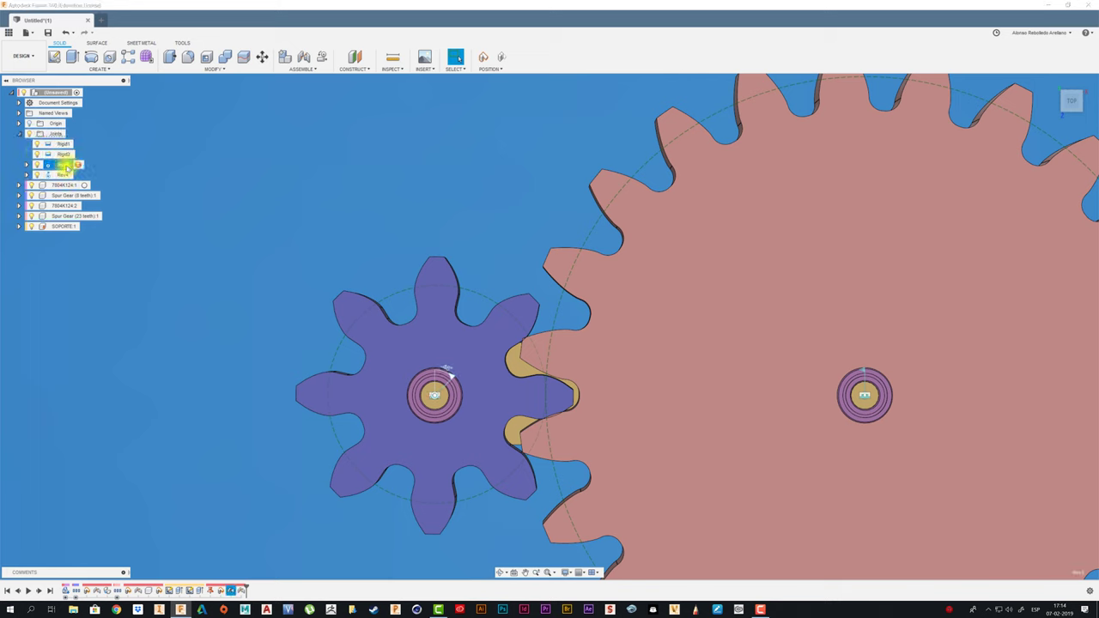
right_click(67, 167)
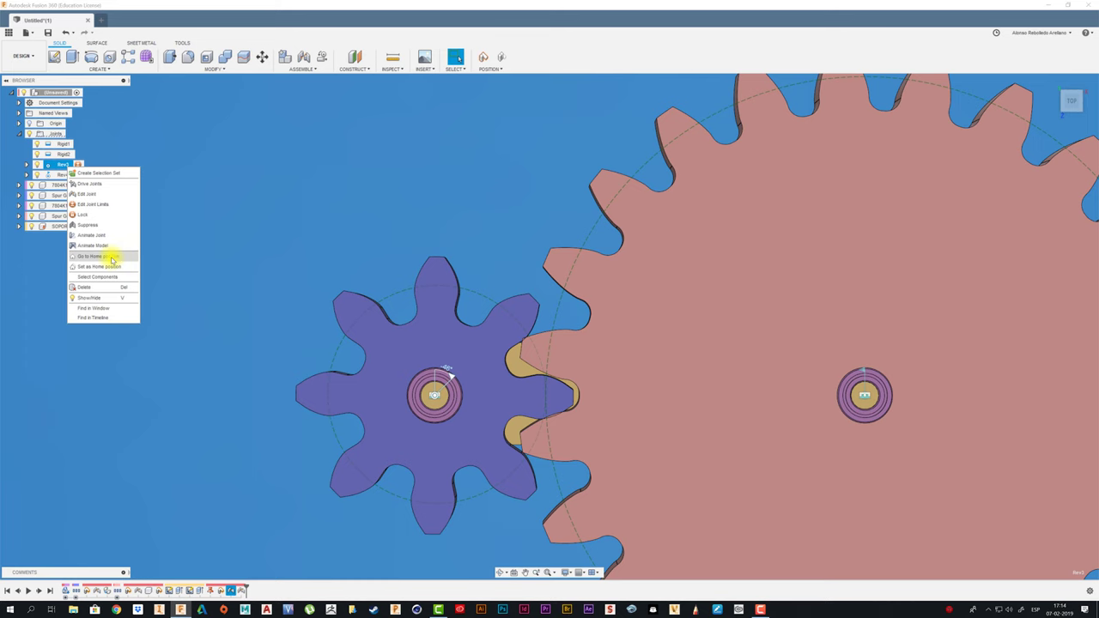
click(112, 260)
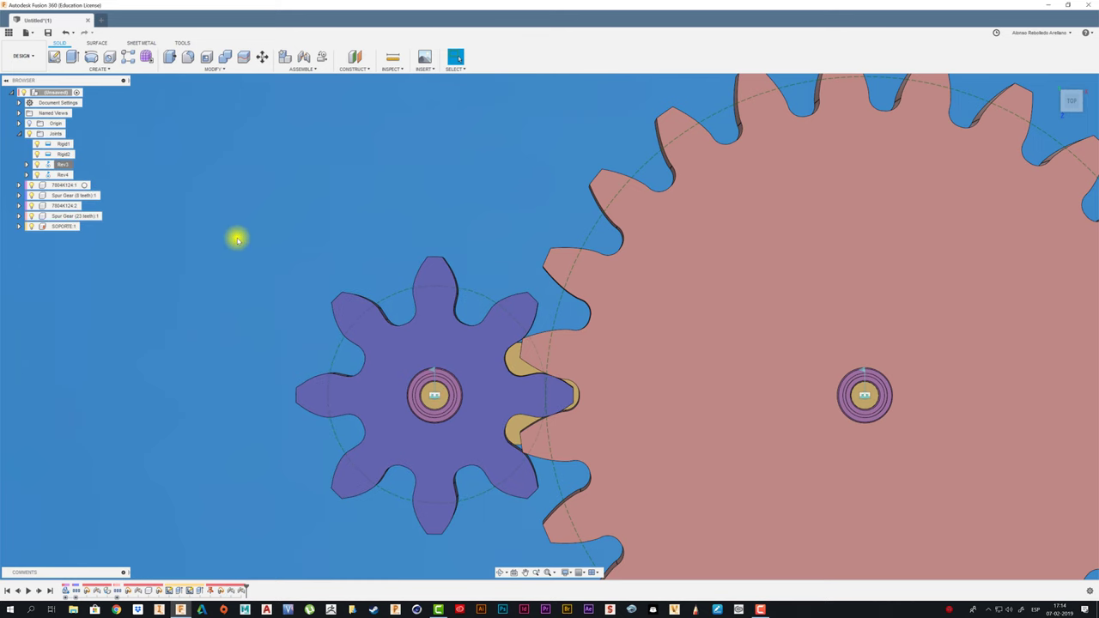
mouse_move(1071, 101)
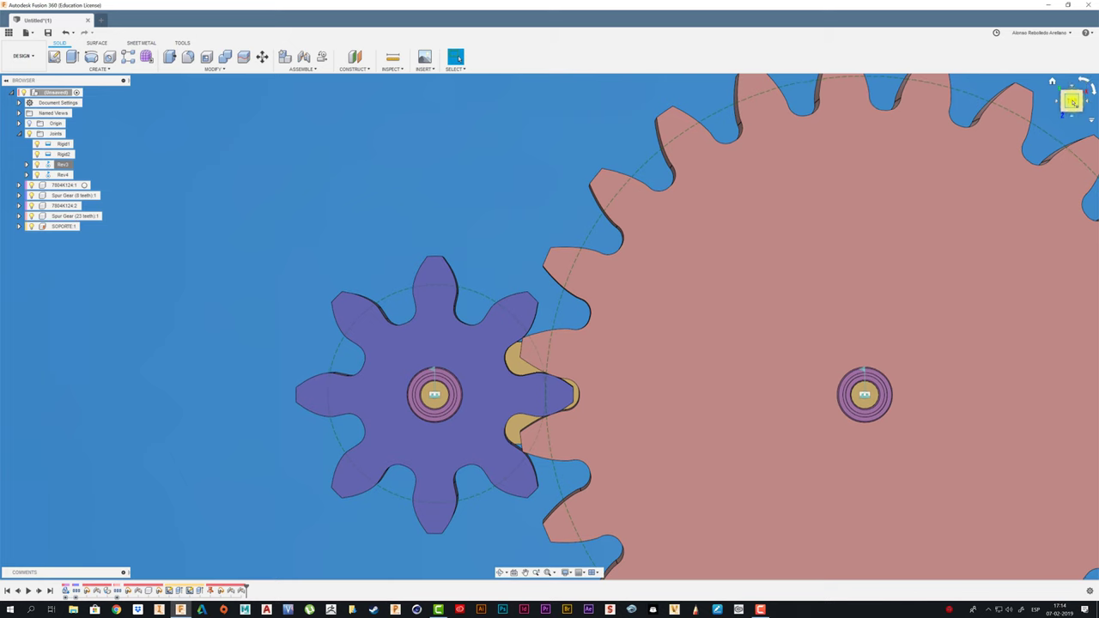
From Top view, turn the 23-tooth gear on its joint to check it meshes with the pinion.
click(1071, 102)
scroll(687, 434, up, 3)
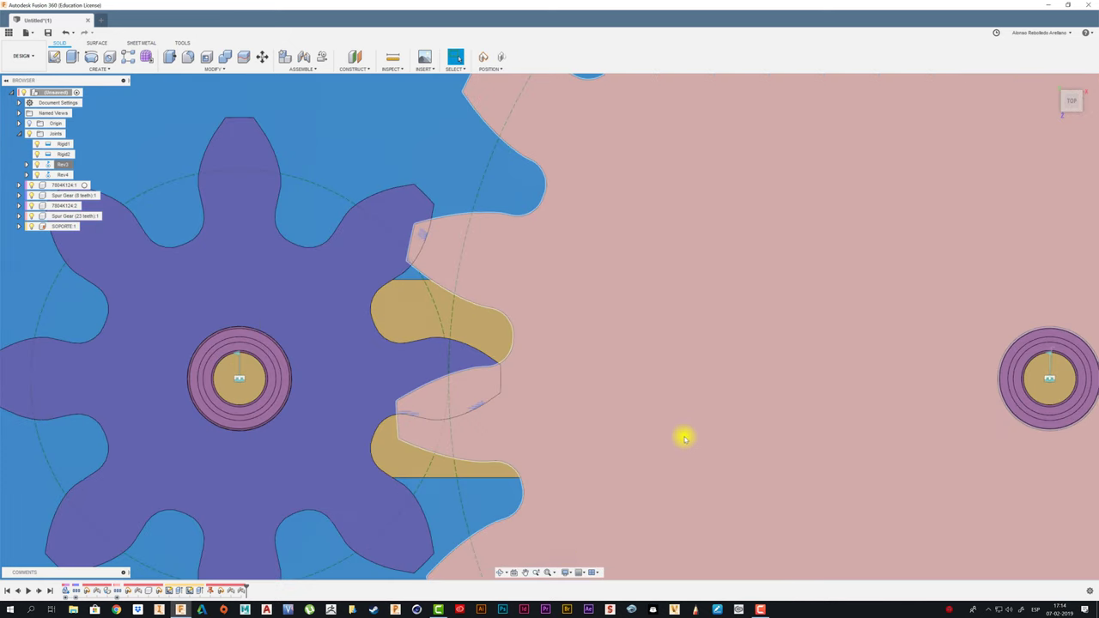
drag(678, 467, 677, 447)
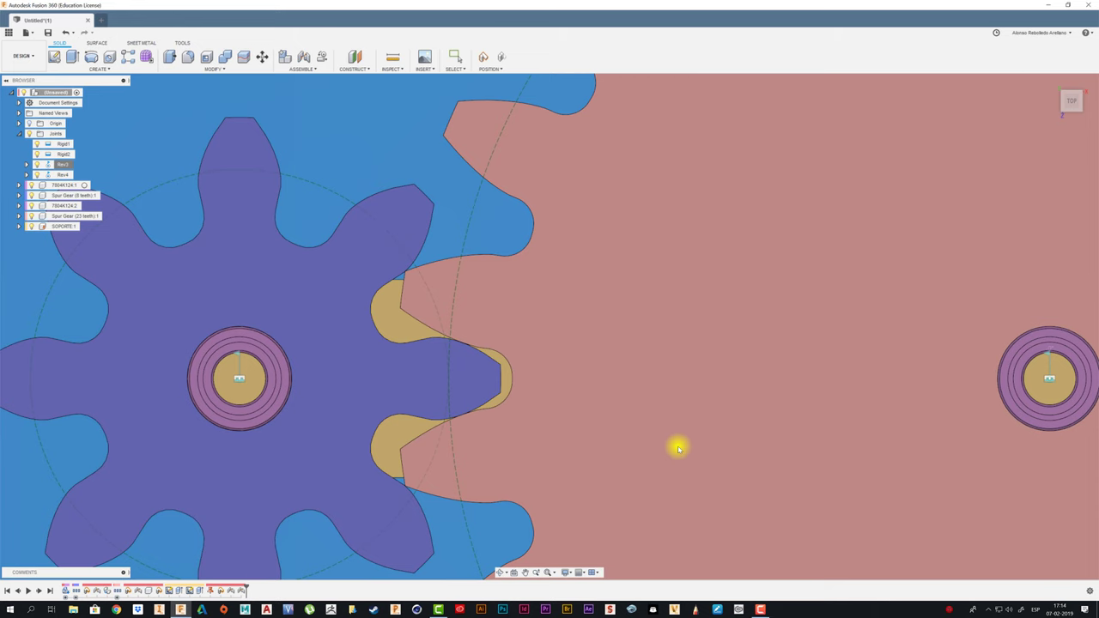
key(Escape)
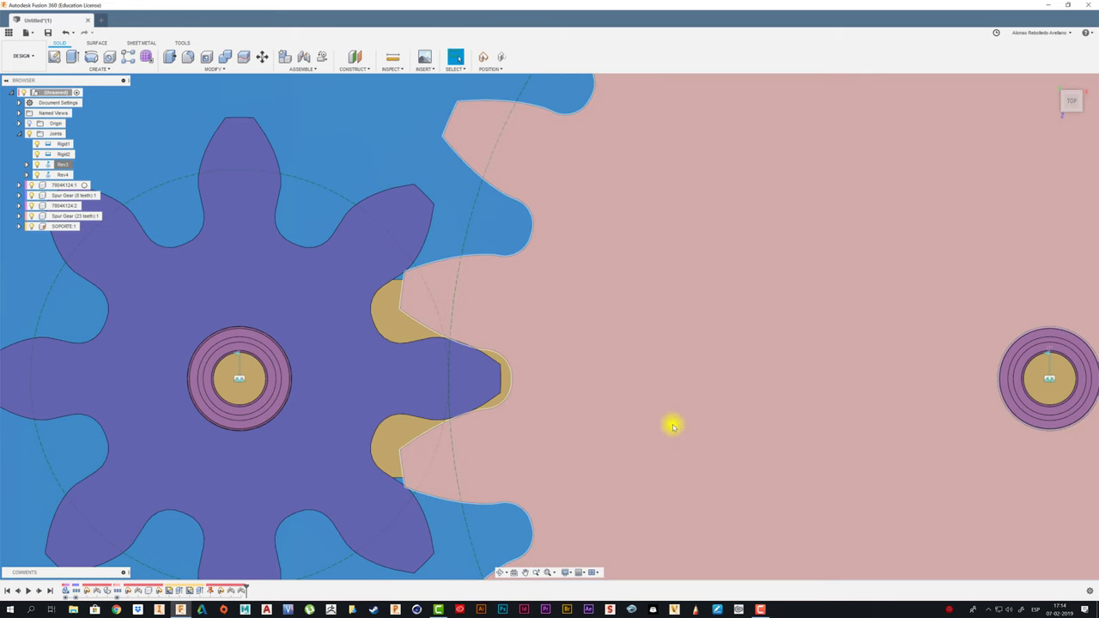
key(F5)
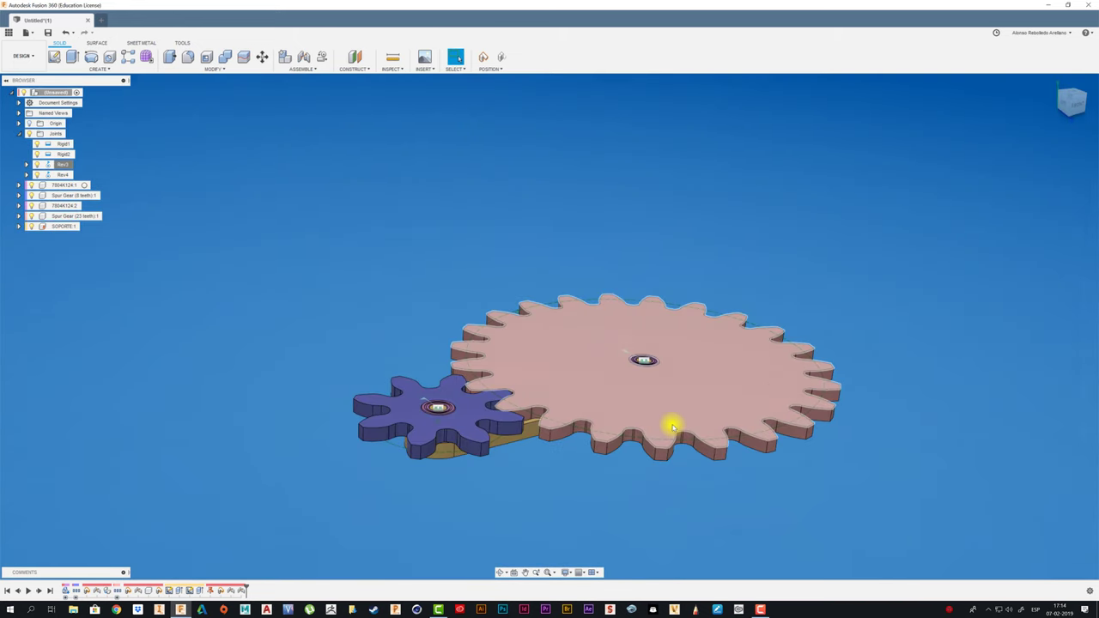
shift+middle_drag(672, 426, 325, 248)
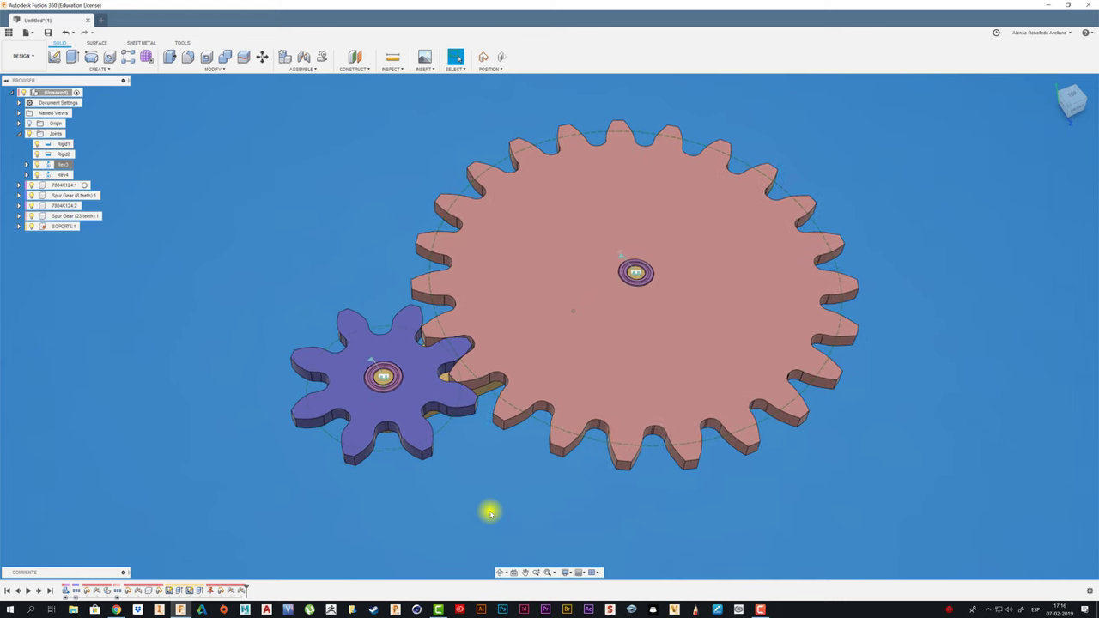
Start a Motion Link without capturing moved positions and select joints Rev3 and Rev4.
click(322, 57)
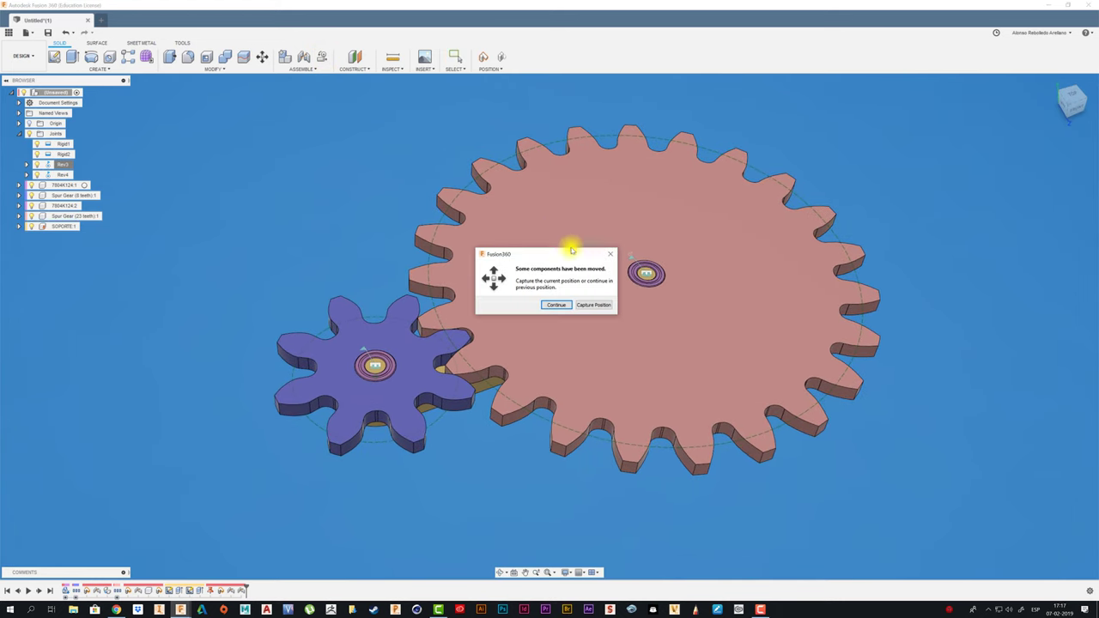
click(604, 305)
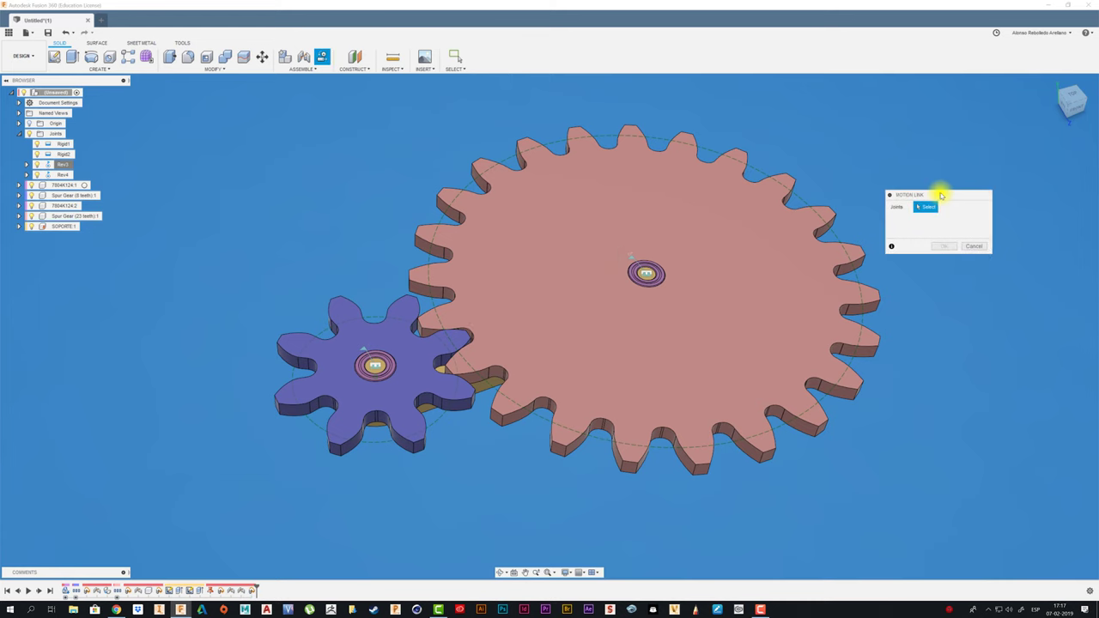
drag(941, 196, 932, 165)
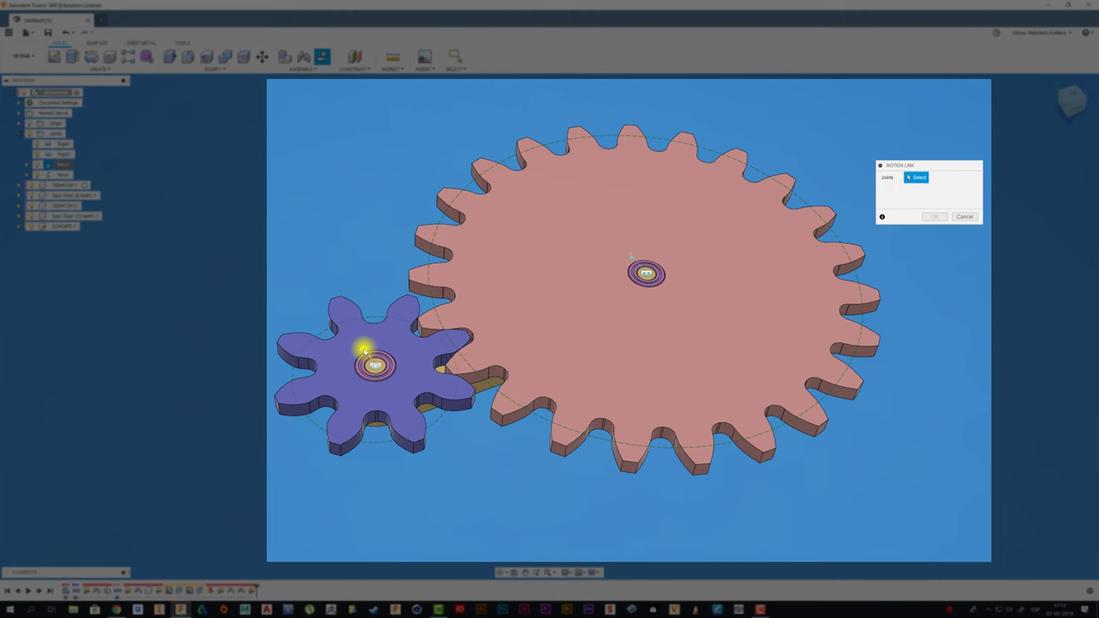
click(364, 350)
click(640, 260)
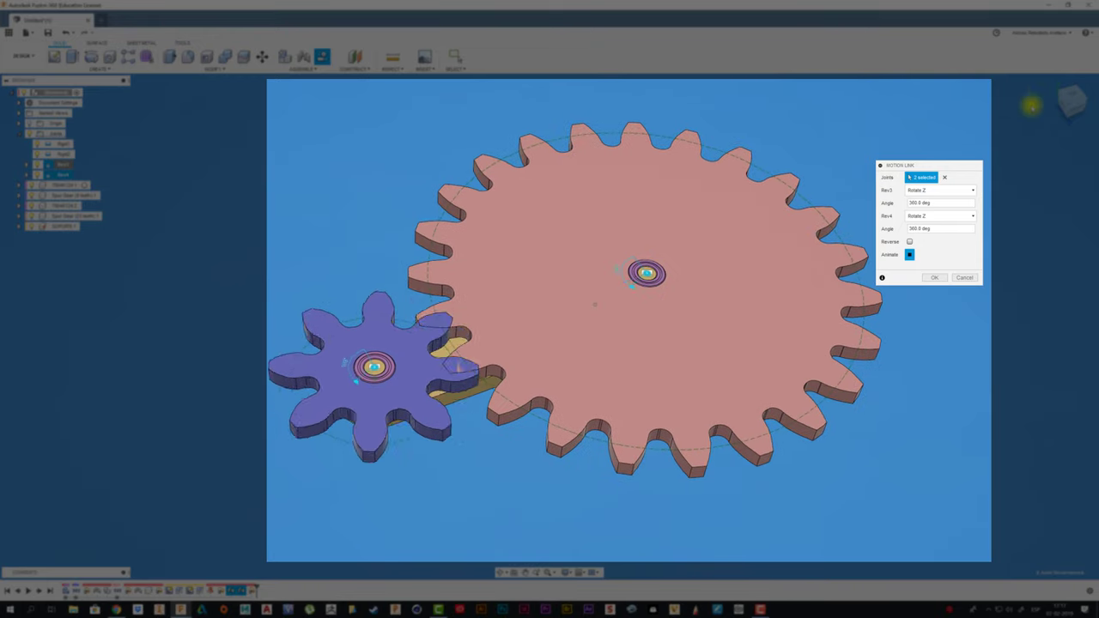
drag(1069, 103, 1073, 99)
click(1073, 99)
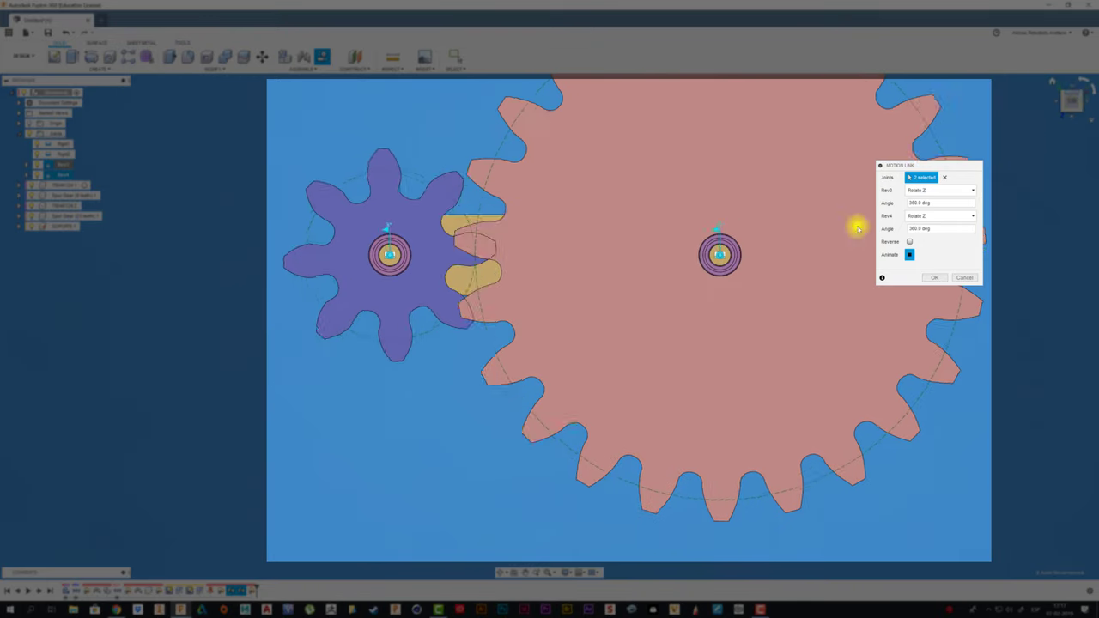
Reverse the link, set the Rev4 angle to 360*8/23, preview the animation and confirm.
middle_drag(515, 425, 504, 470)
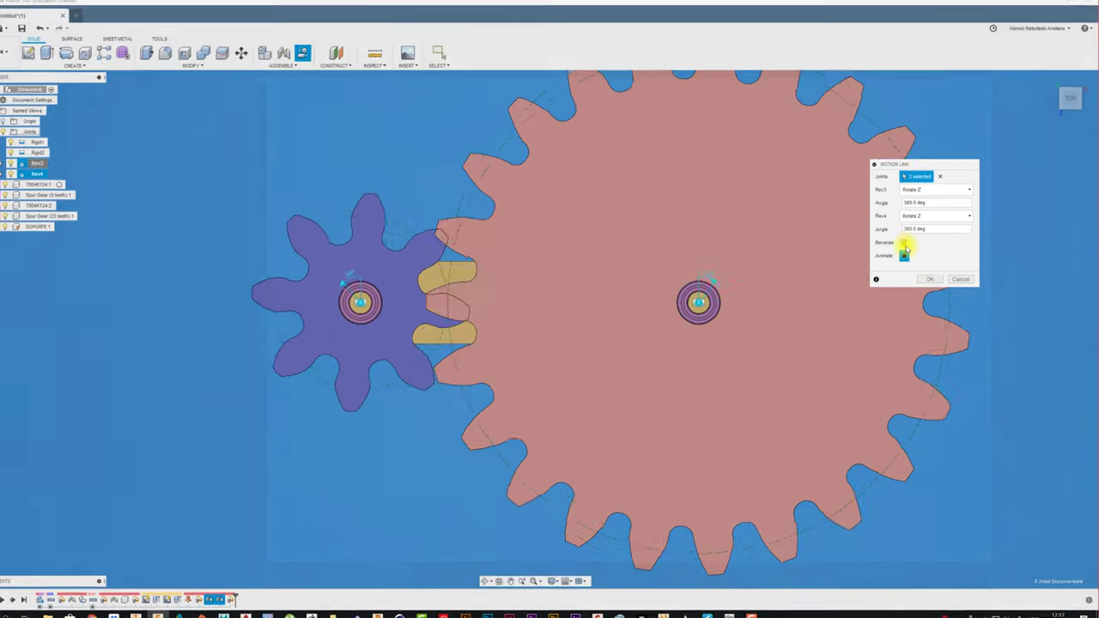
click(910, 255)
drag(794, 244, 728, 248)
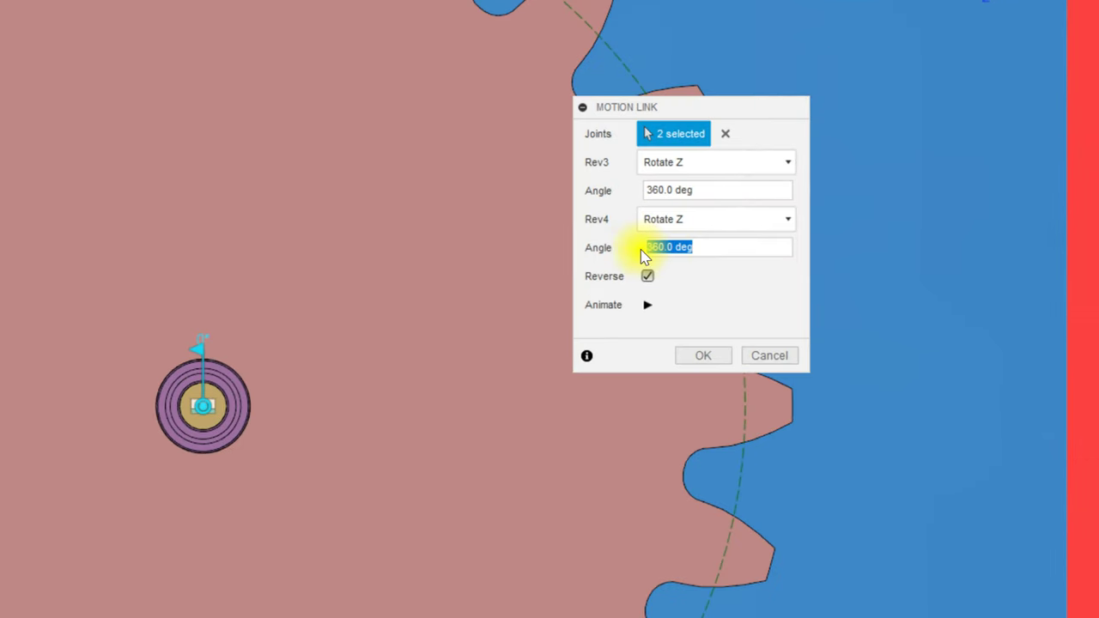
text(360*)
click(734, 244)
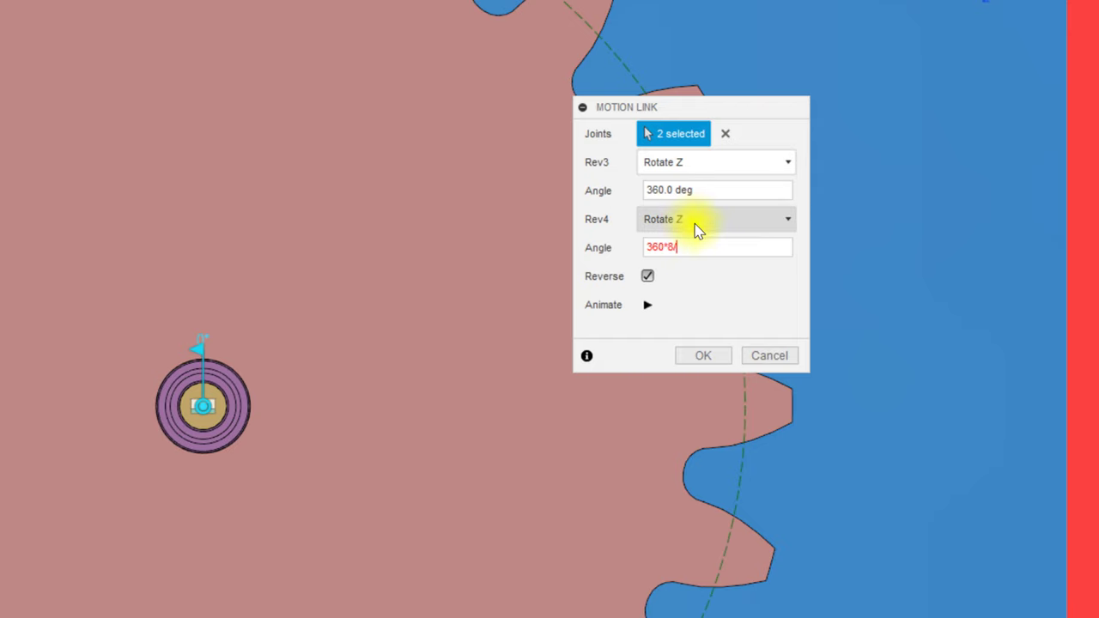
text(3)
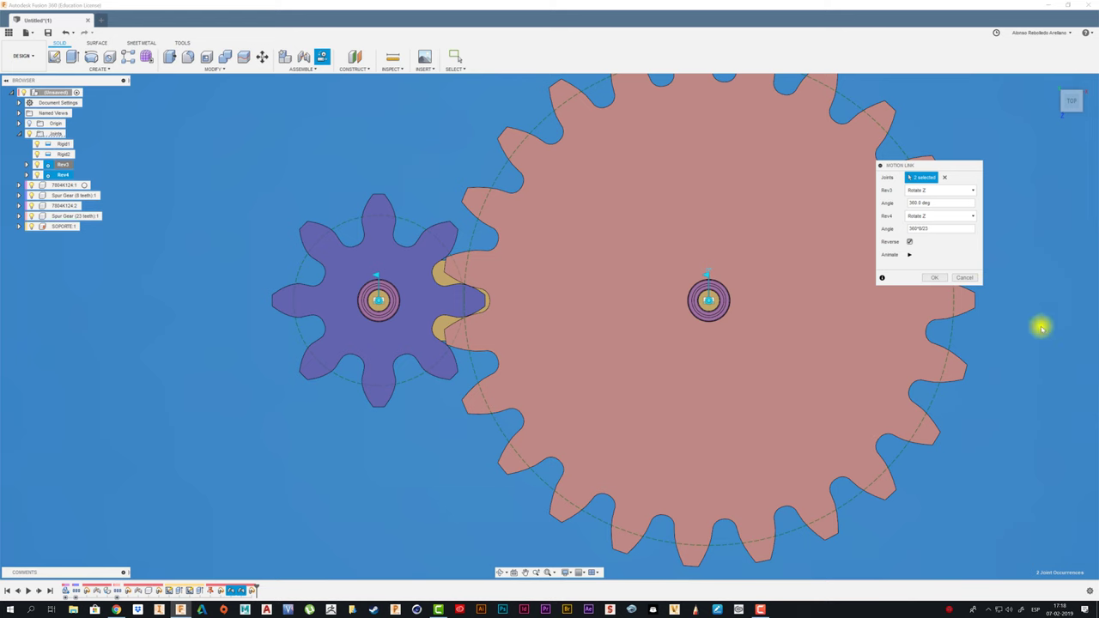
click(909, 254)
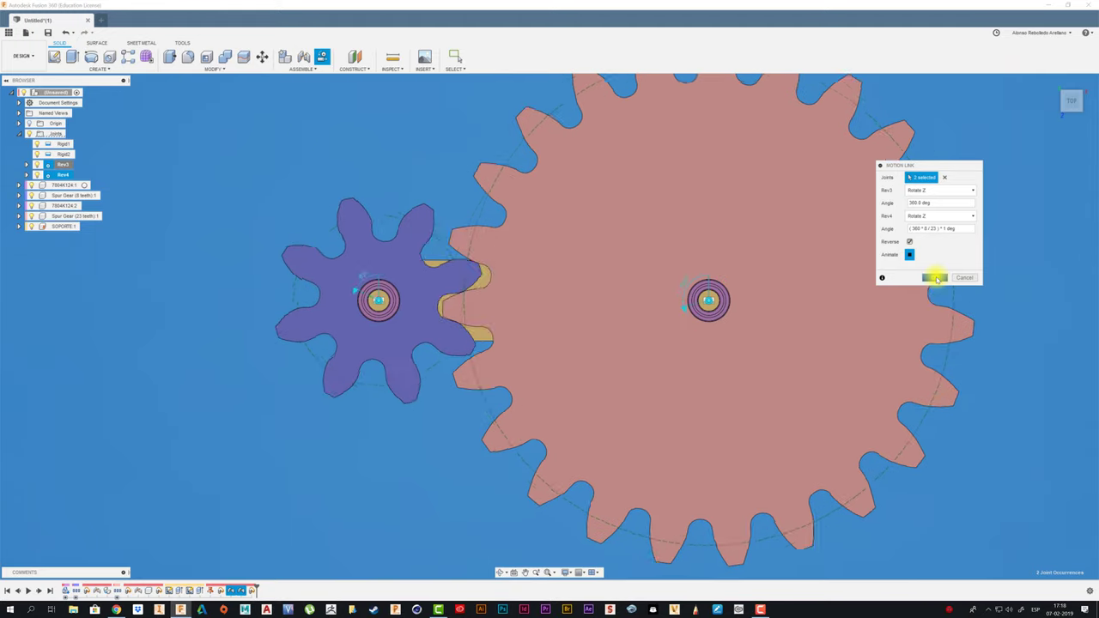
click(936, 277)
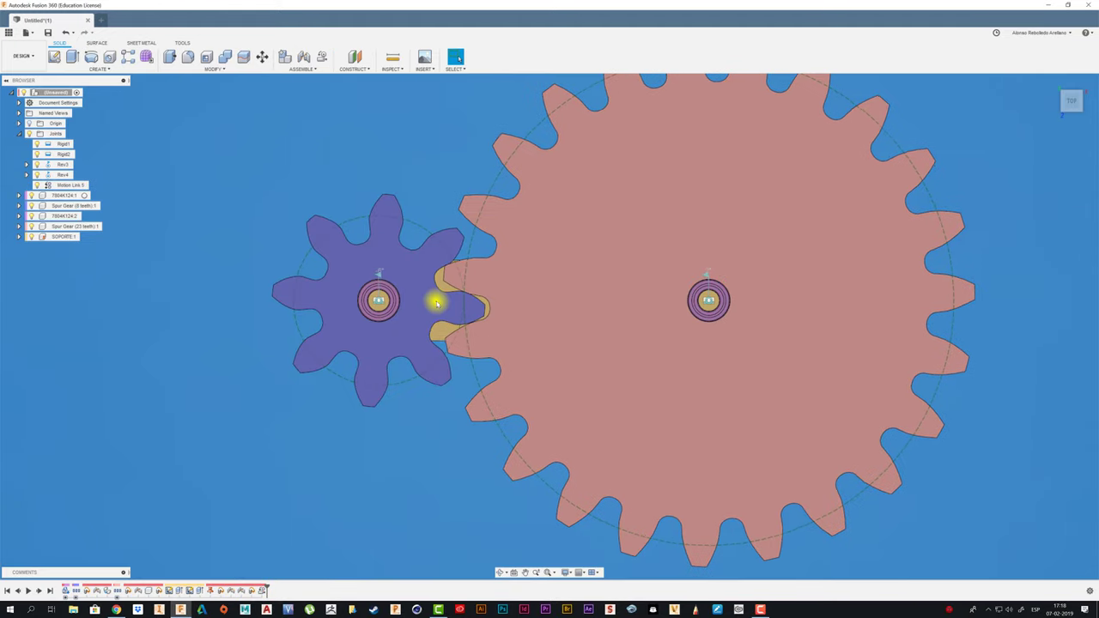
Turn the pinion, then animate joint Rev3 to watch both gears rotate together.
mouse_move(436, 302)
mouse_down()
mouse_move(417, 348)
mouse_move(397, 302)
mouse_move(405, 338)
mouse_move(358, 351)
mouse_move(346, 295)
mouse_move(388, 286)
mouse_move(387, 321)
mouse_up()
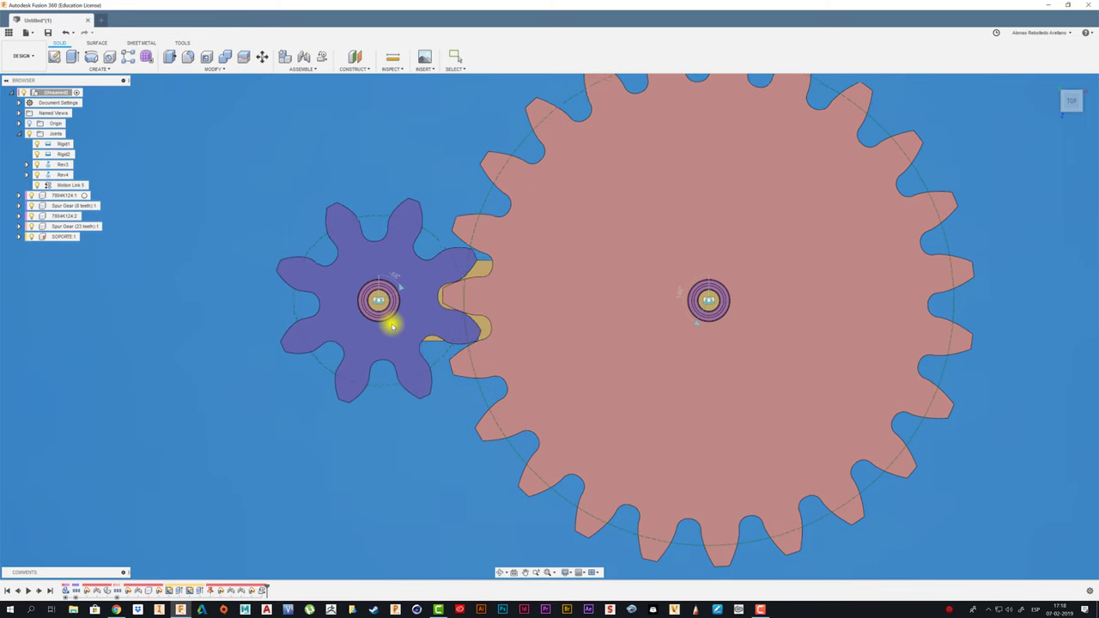
right_click(59, 164)
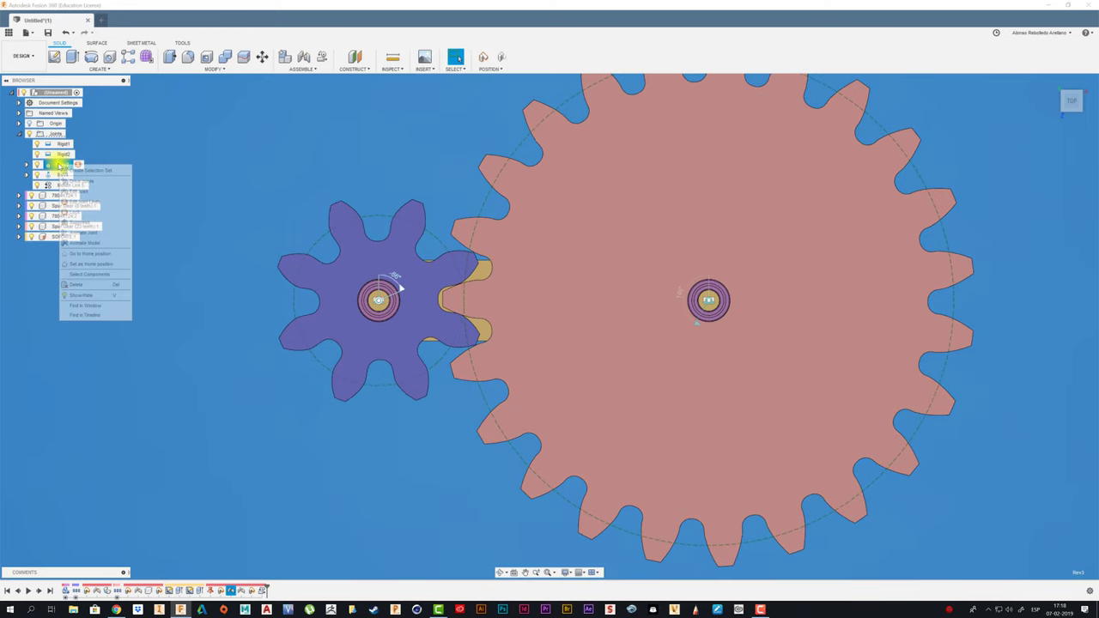
click(93, 239)
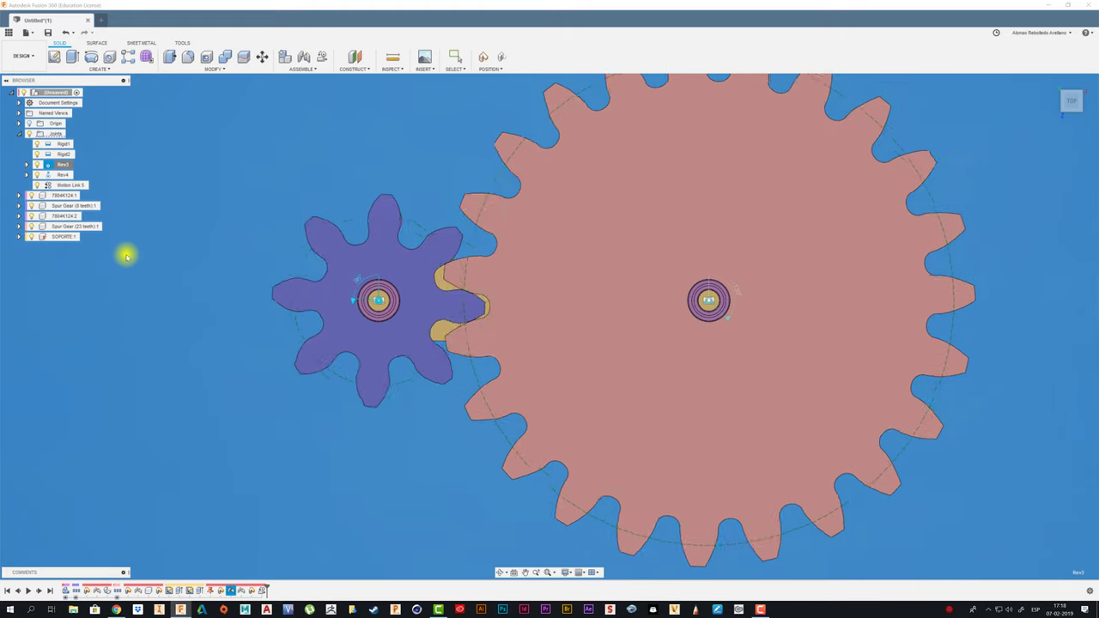
key(F6)
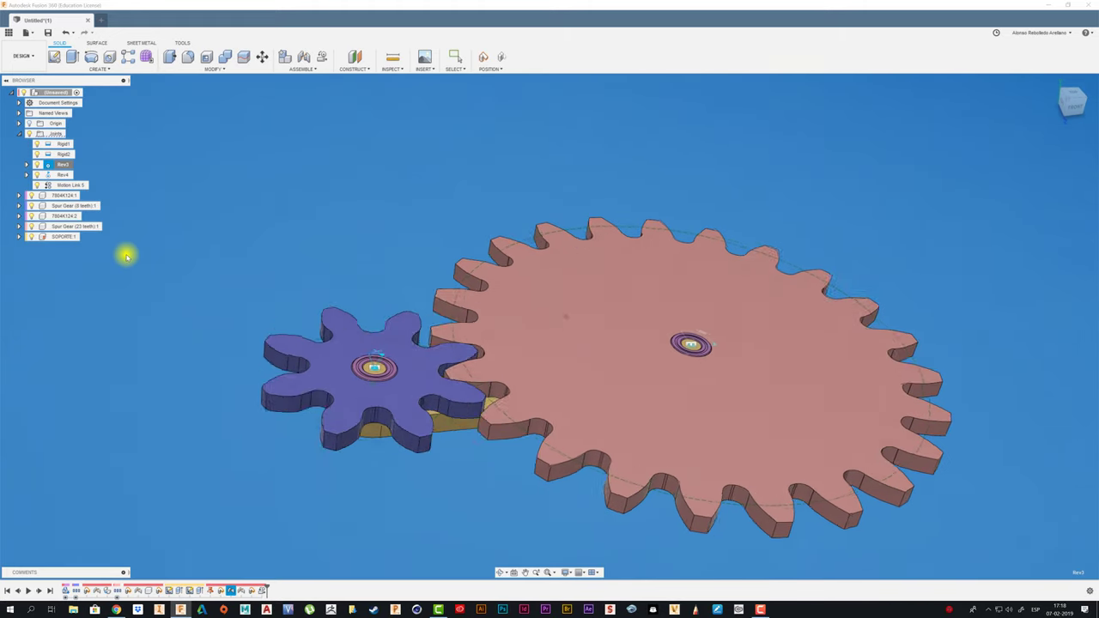